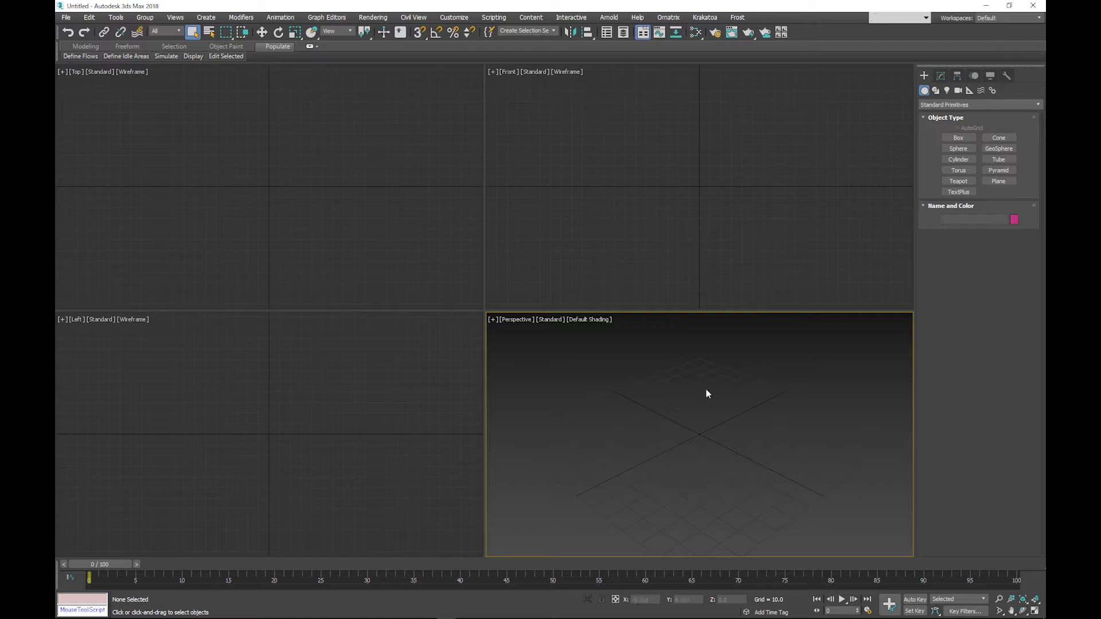
# Enable plug-in keyboard shortcuts and bring up the Particle View editor with the 6 key.
pyautogui.click(400, 33)
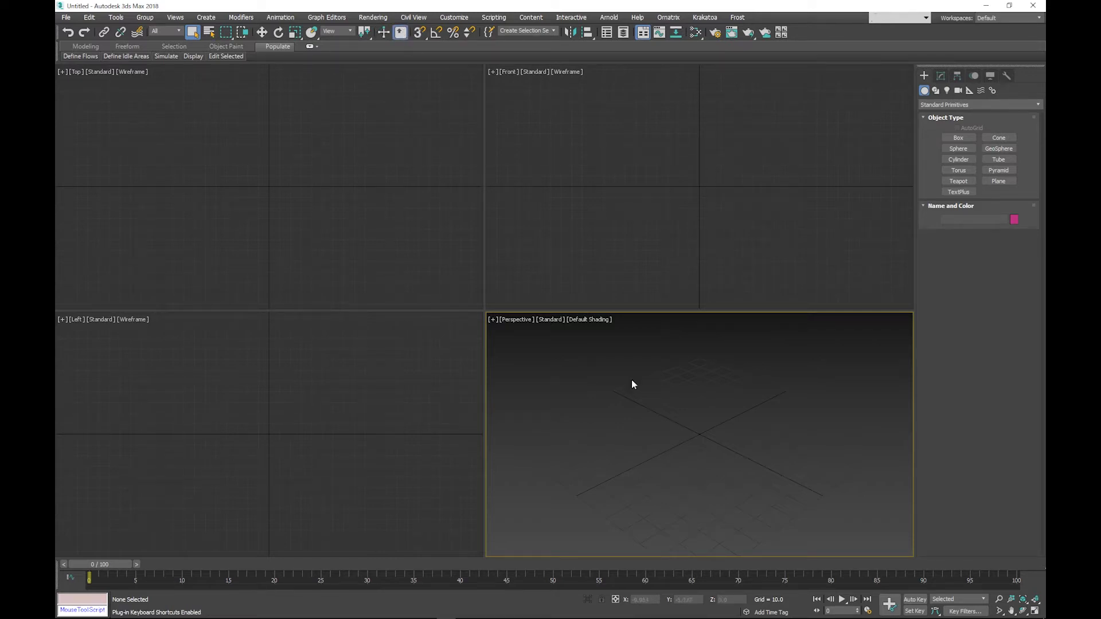
pyautogui.press('6')
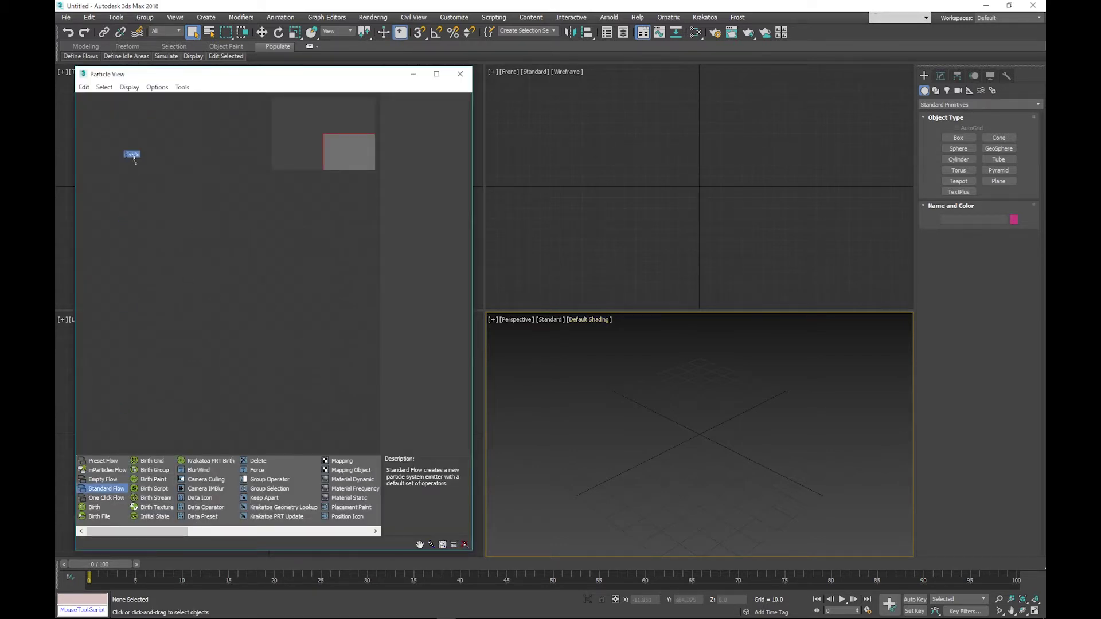
# Add a Standard Flow to the scene and delete its Speed 001 operator.
pyautogui.moveTo(109, 494); pyautogui.dragTo(284, 273)
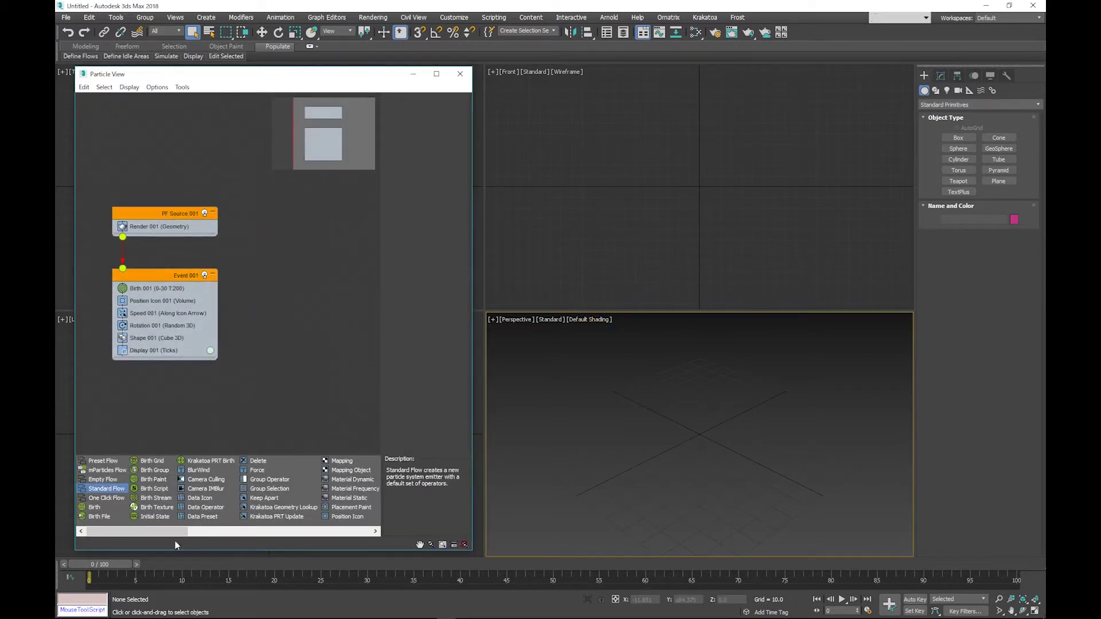
pyautogui.moveTo(113, 568); pyautogui.dragTo(91, 568)
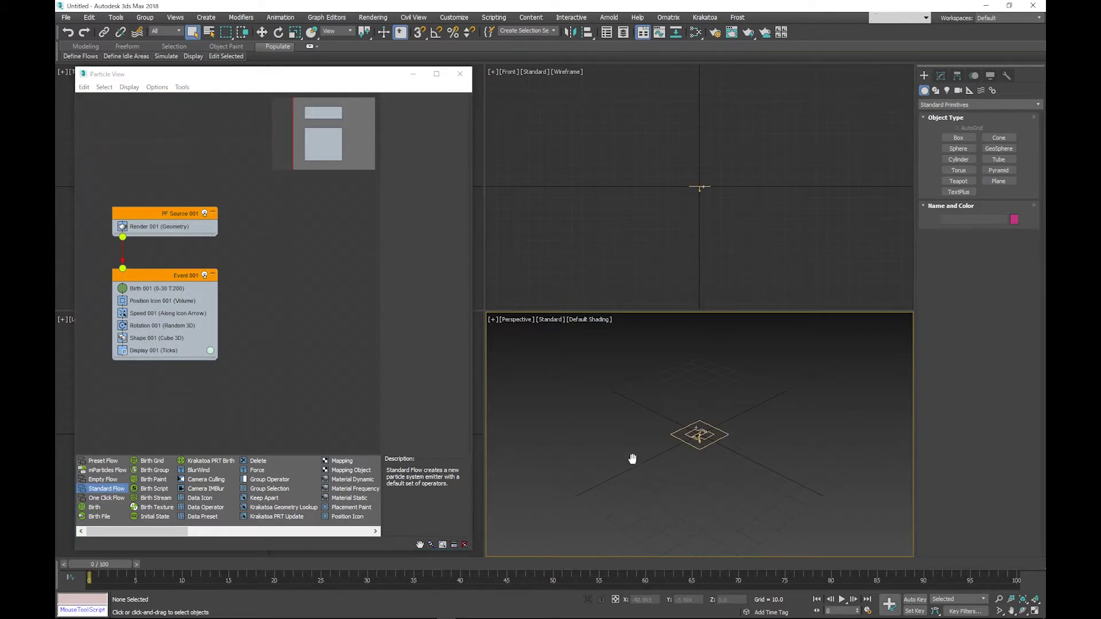
pyautogui.click(151, 316)
pyautogui.rightClick(153, 316)
pyautogui.click(171, 436)
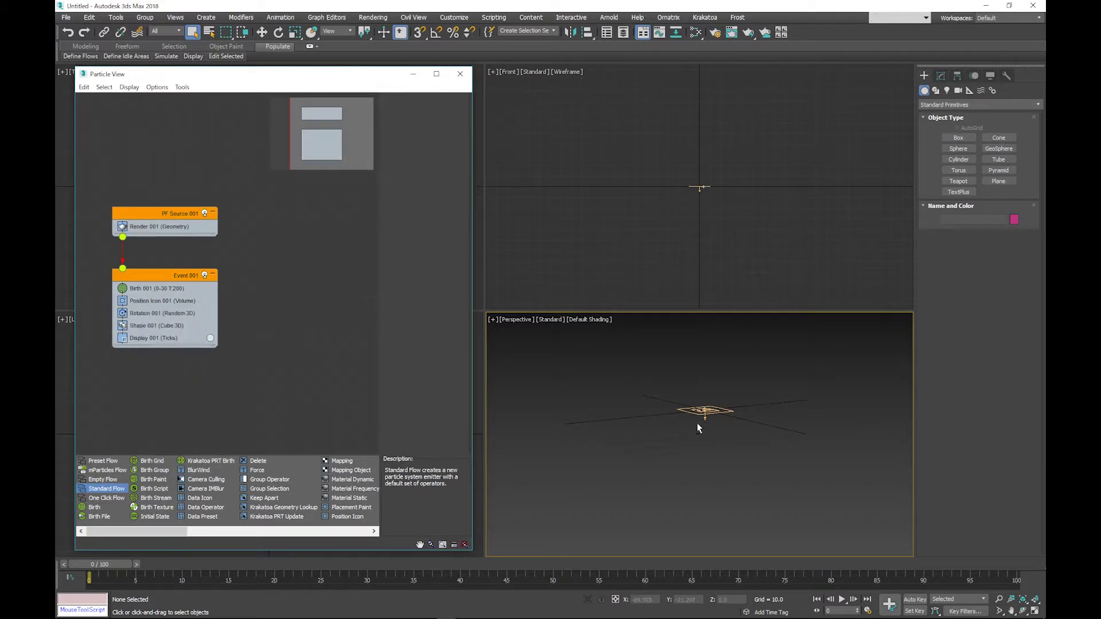
pyautogui.moveTo(105, 565); pyautogui.dragTo(92, 564)
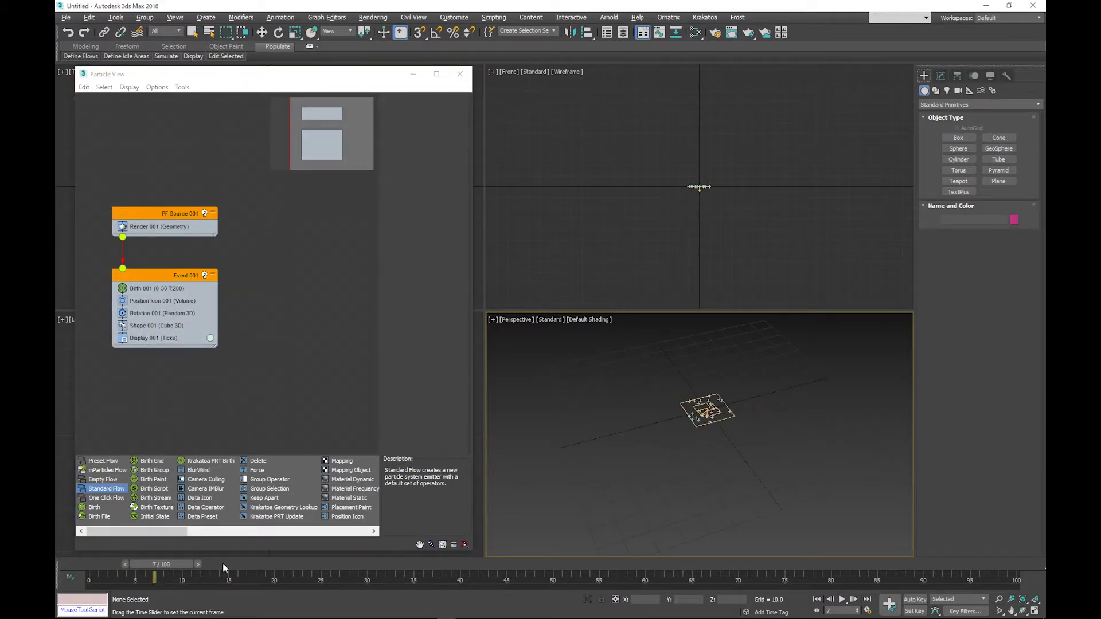
# Set Display 001's type from Ticks to Geometry and preview the cube particles.
pyautogui.click(162, 338)
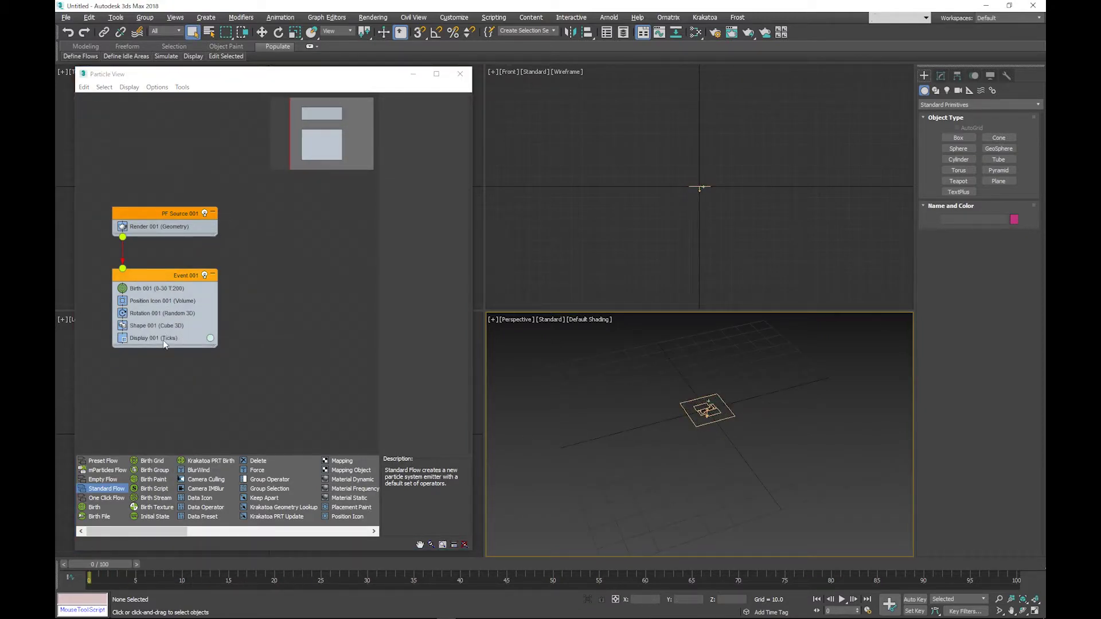
pyautogui.click(434, 113)
pyautogui.click(430, 114)
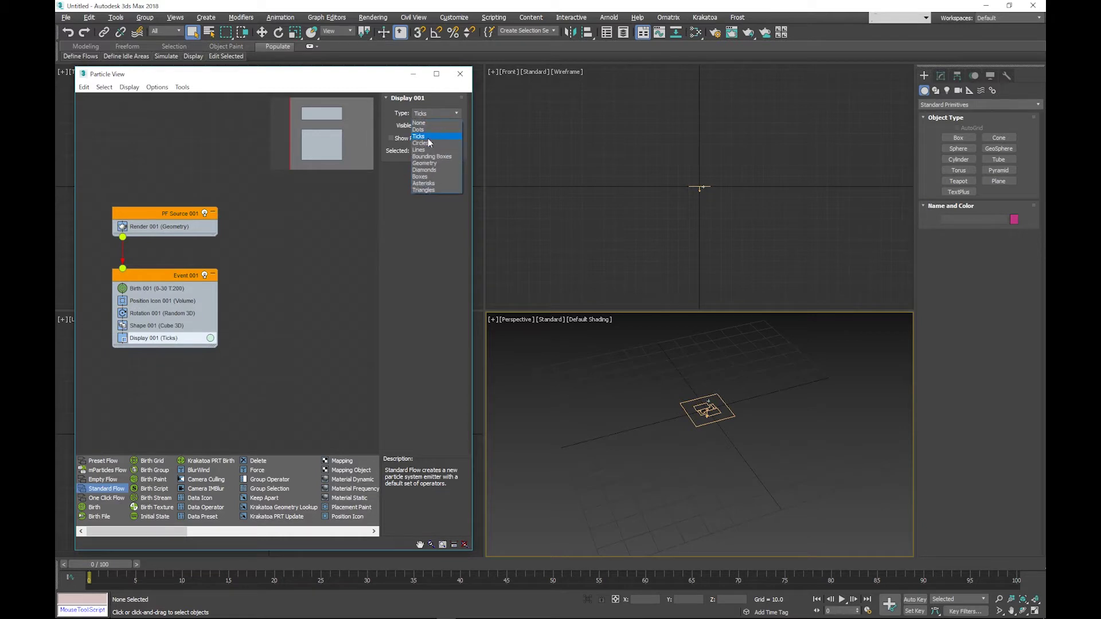
pyautogui.click(431, 164)
pyautogui.scroll(3, 599, 397)
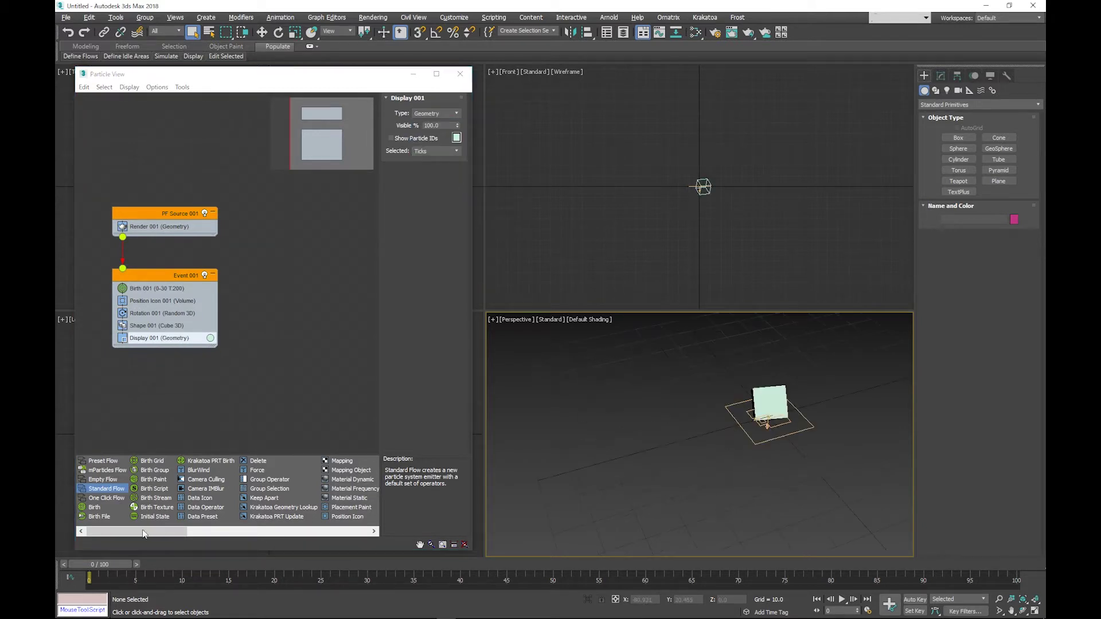
pyautogui.moveTo(95, 566)
pyautogui.mouseDown()
pyautogui.moveTo(273, 567)
pyautogui.moveTo(55, 566)
pyautogui.mouseUp()
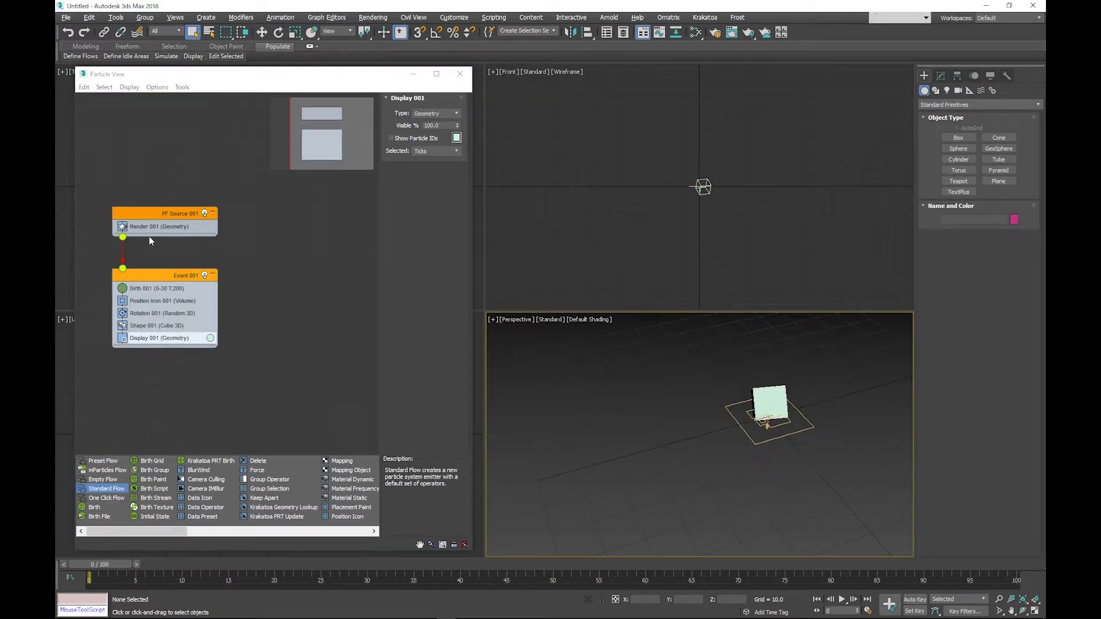
pyautogui.click(160, 216)
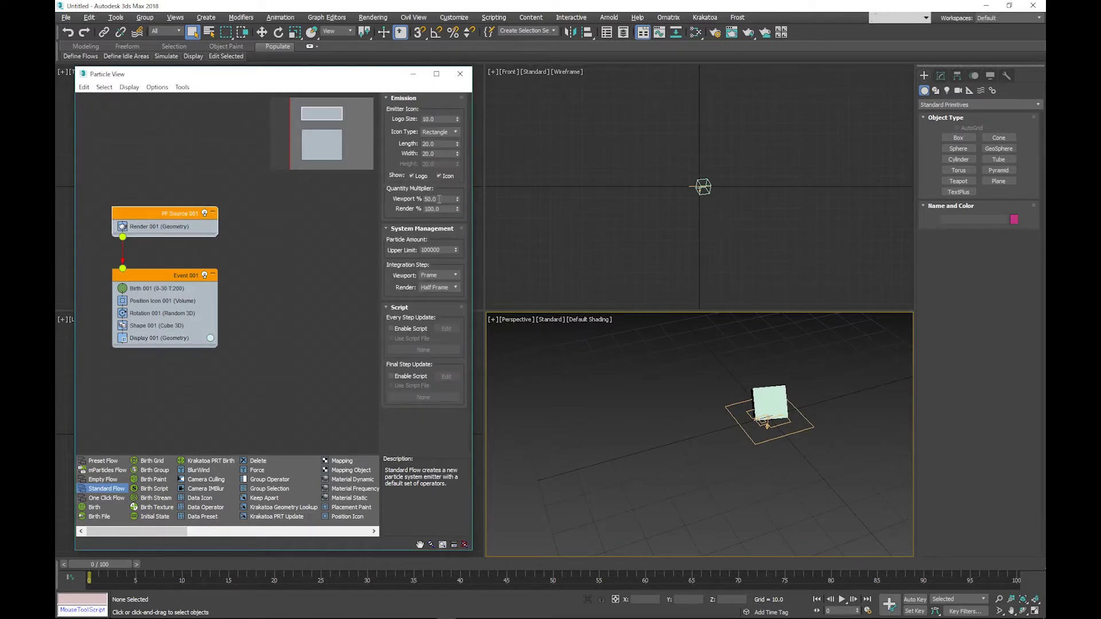
# Set PF Source 001's icon type to Box with length 100, width 100, height 2.
pyautogui.click(437, 132)
pyautogui.click(433, 153)
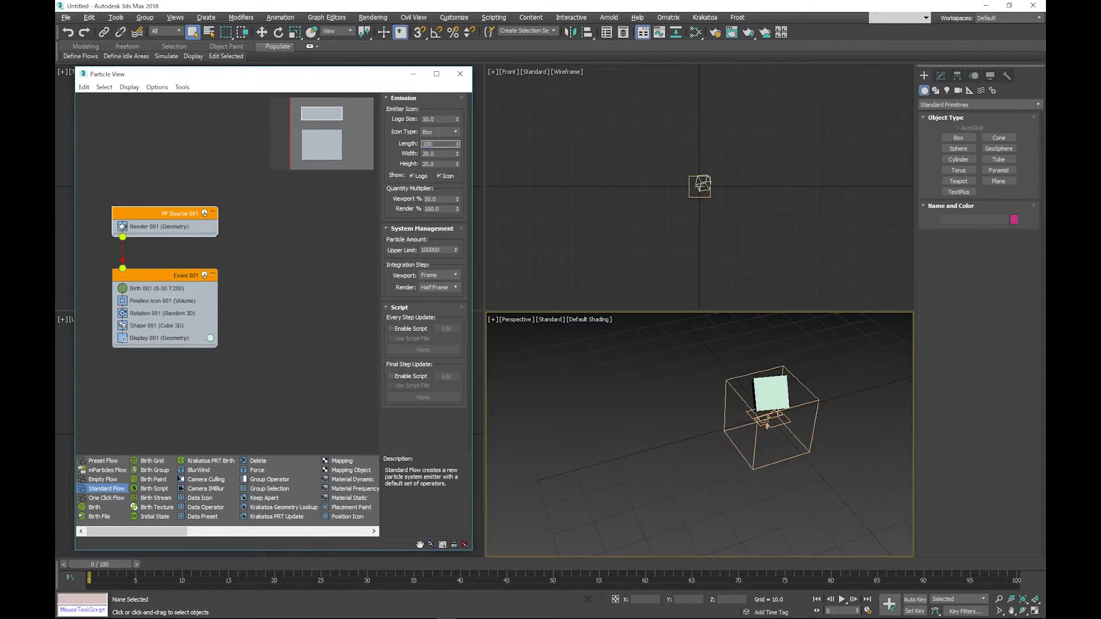
pyautogui.press('Tab')
pyautogui.write('100')
pyautogui.press('Return')
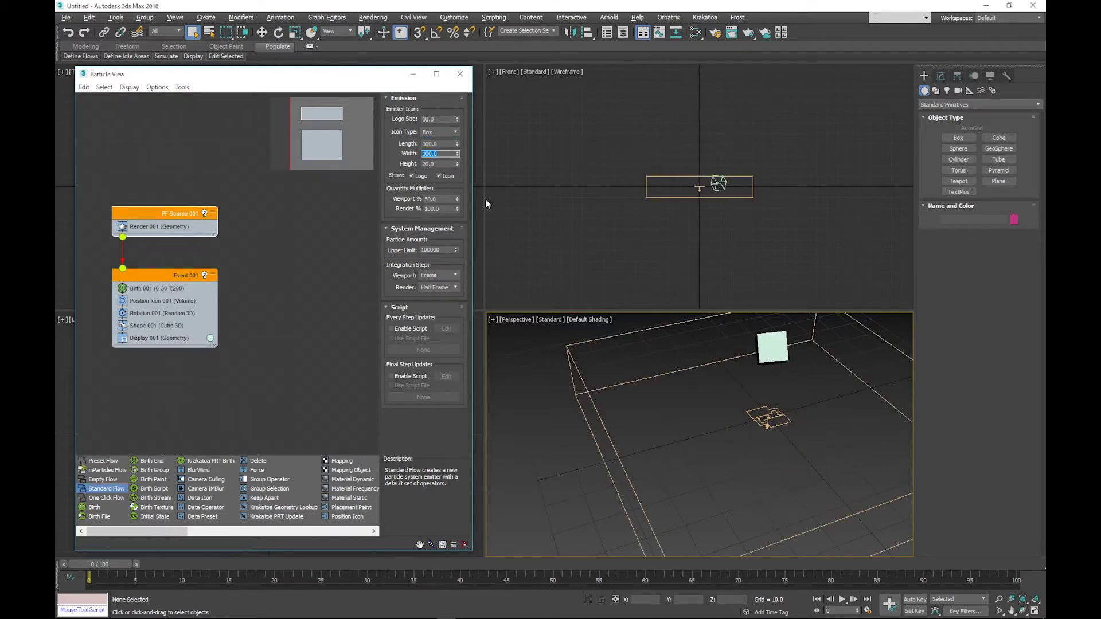
pyautogui.write('2')
pyautogui.press('Return')
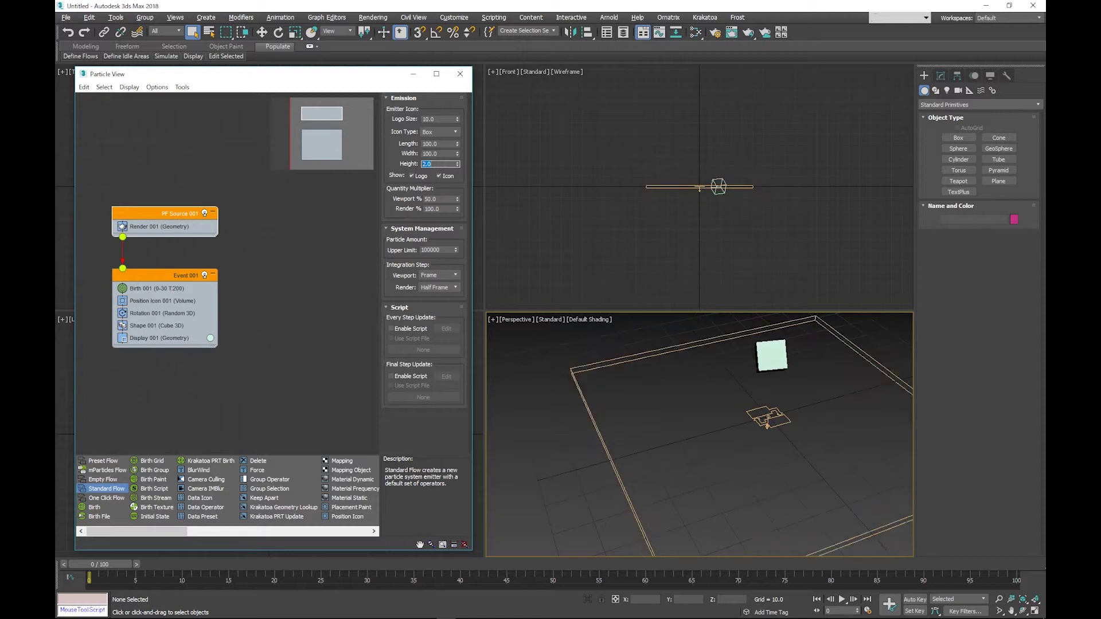
pyautogui.keyDown('alt'); pyautogui.moveTo(710, 378); pyautogui.dragTo(683, 349, button='middle'); pyautogui.keyUp('alt')
pyautogui.scroll(2, 659, 246)
pyautogui.scroll(3, 660, 241)
pyautogui.moveTo(659, 241); pyautogui.dragTo(642, 266, button='middle')
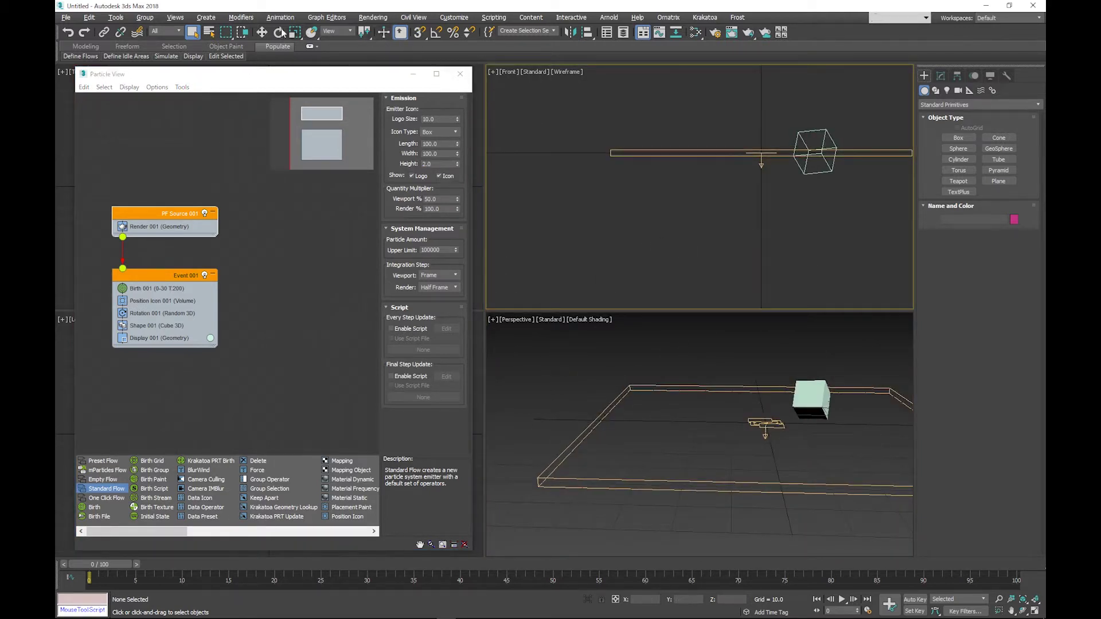
pyautogui.click(338, 31)
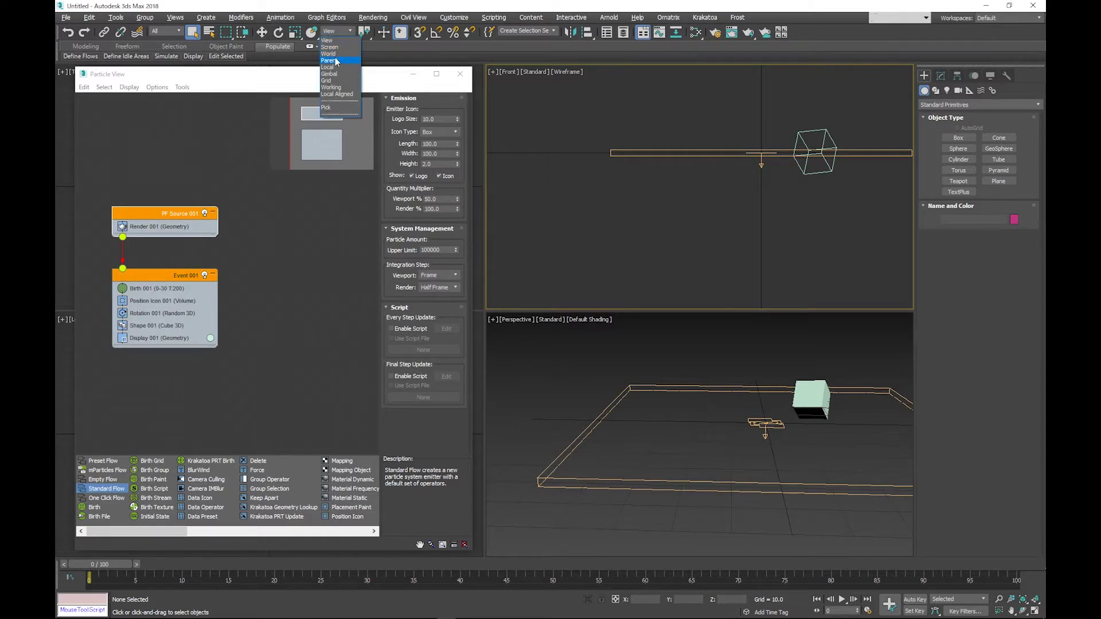
# Move PF Source 001 to Z 1.0 via Move Transform Type-In and preview the particles.
pyautogui.press('Escape')
pyautogui.rightClick(261, 33)
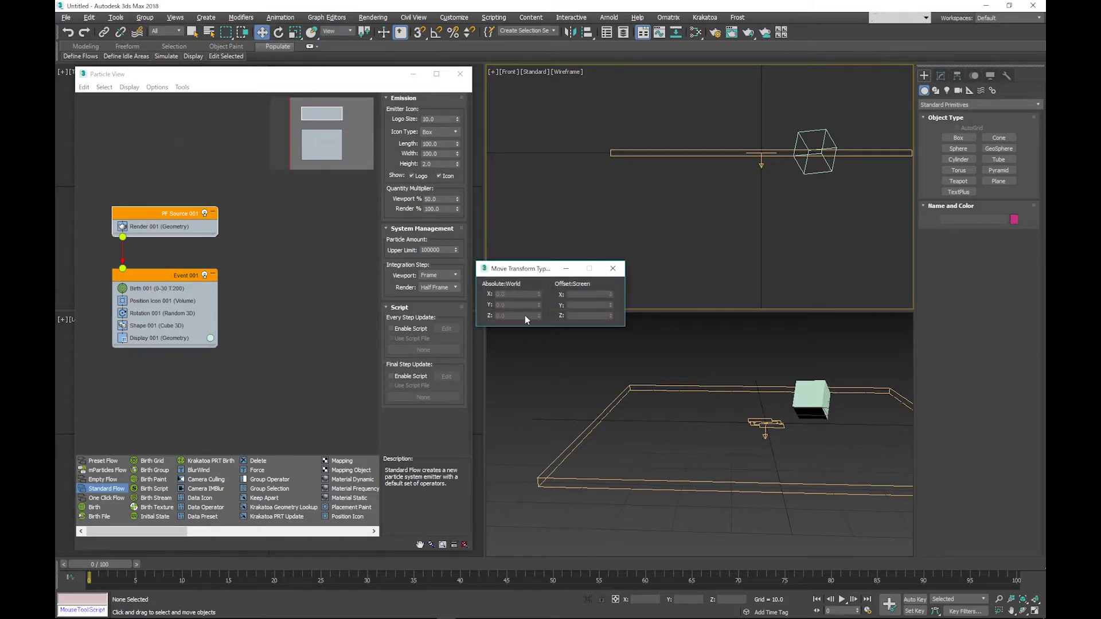
pyautogui.click(679, 153)
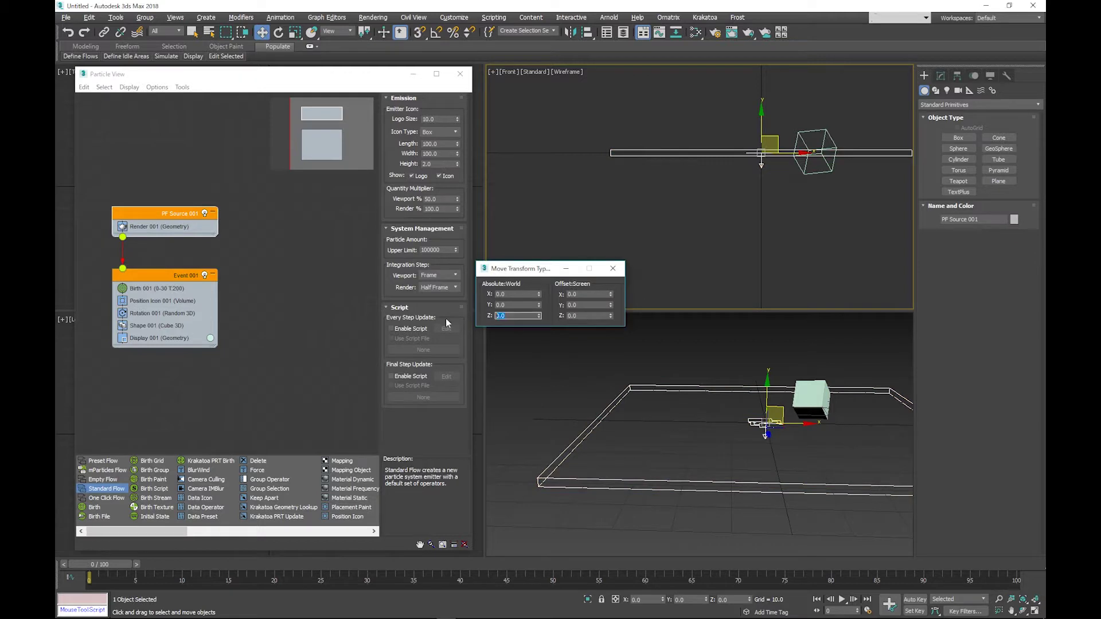
pyautogui.write('1')
pyautogui.press('Return')
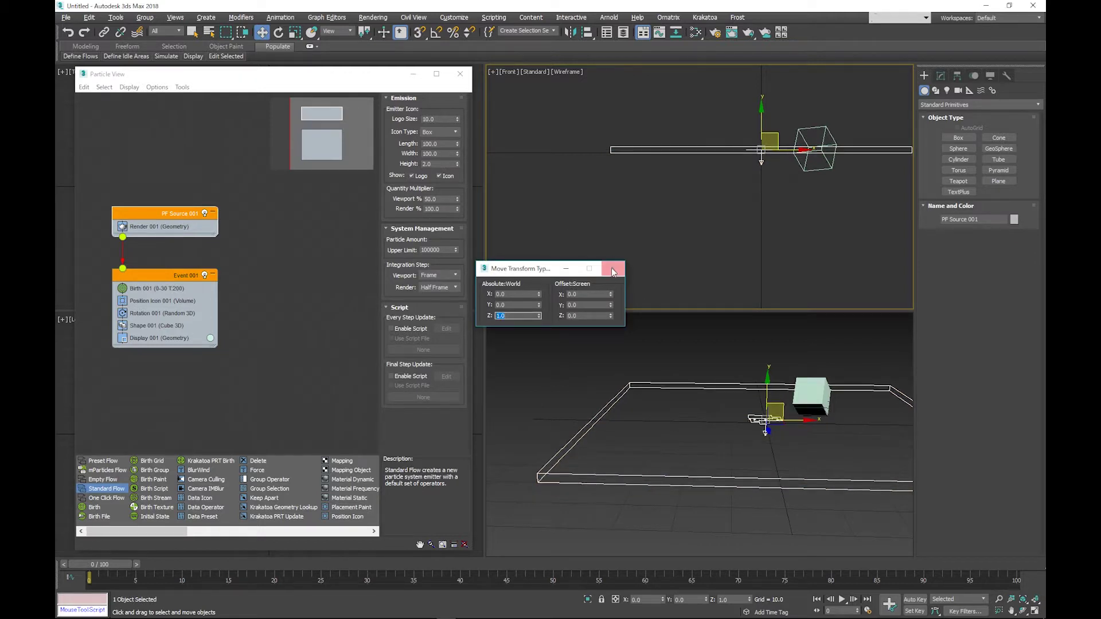
pyautogui.click(612, 268)
pyautogui.moveTo(681, 425); pyautogui.dragTo(582, 495, button='middle')
pyautogui.moveTo(115, 572); pyautogui.dragTo(353, 568)
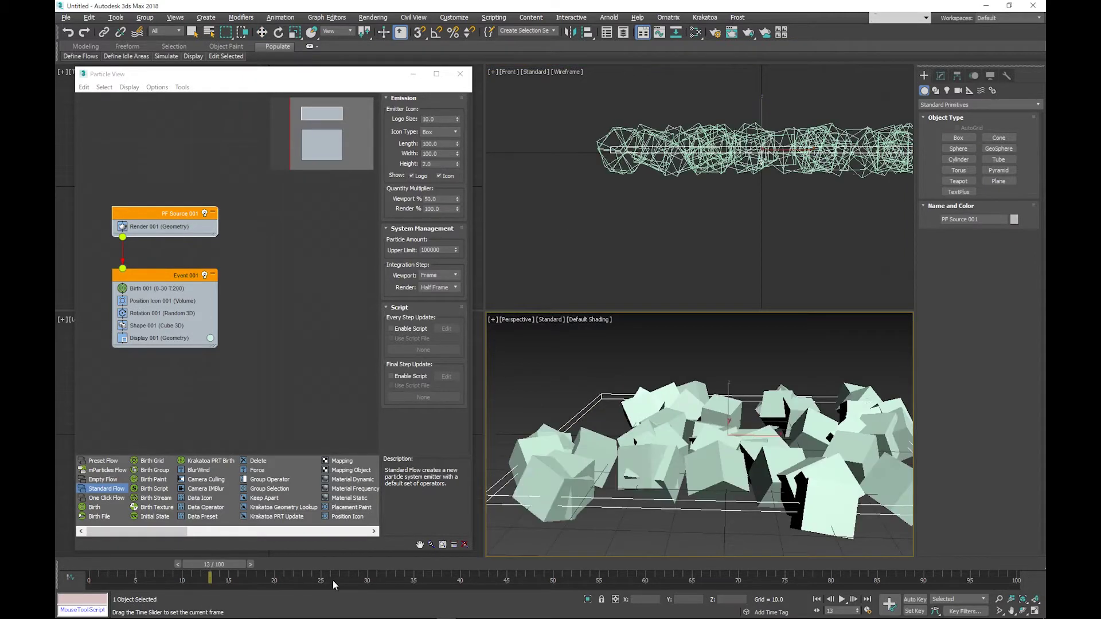
pyautogui.press('Home')
# Create a Motion Field force space warp in the scene.
pyautogui.press('w')
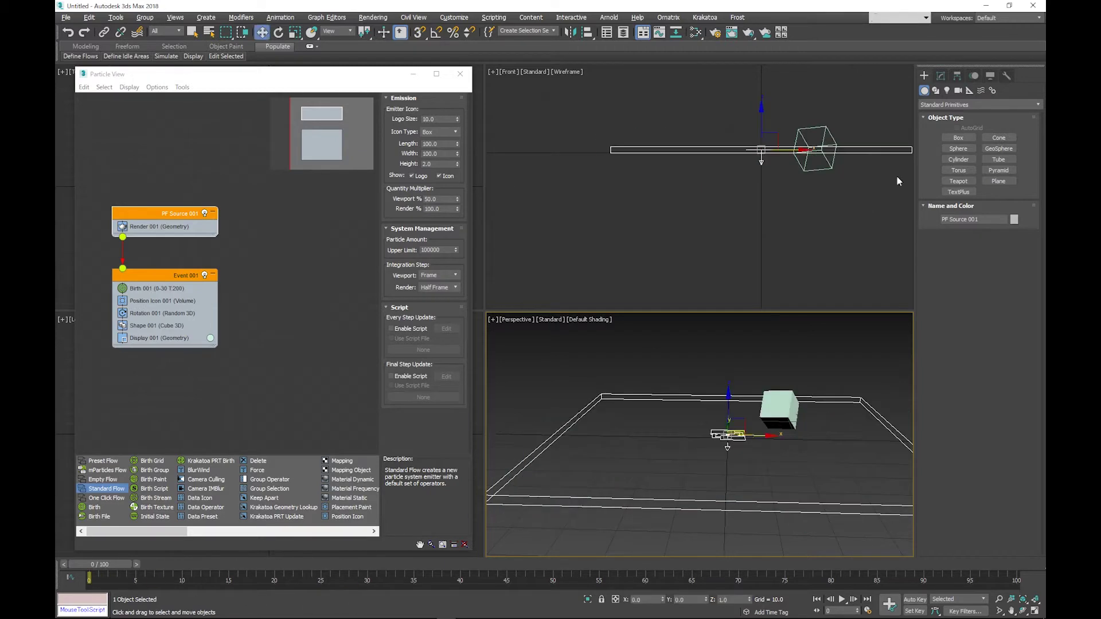
pyautogui.click(981, 90)
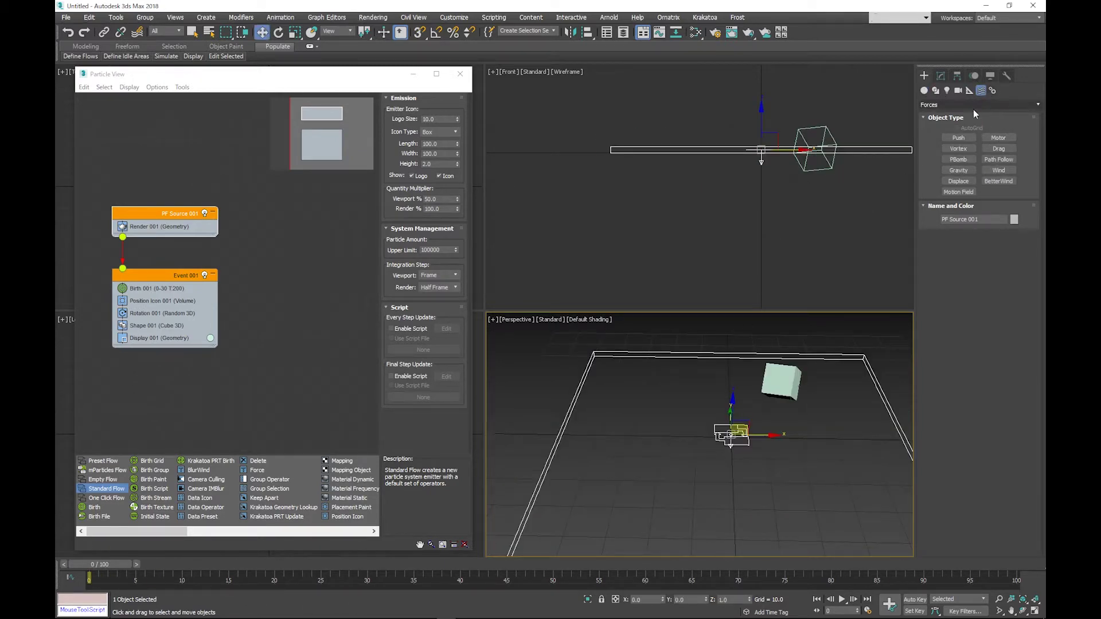
pyautogui.click(981, 105)
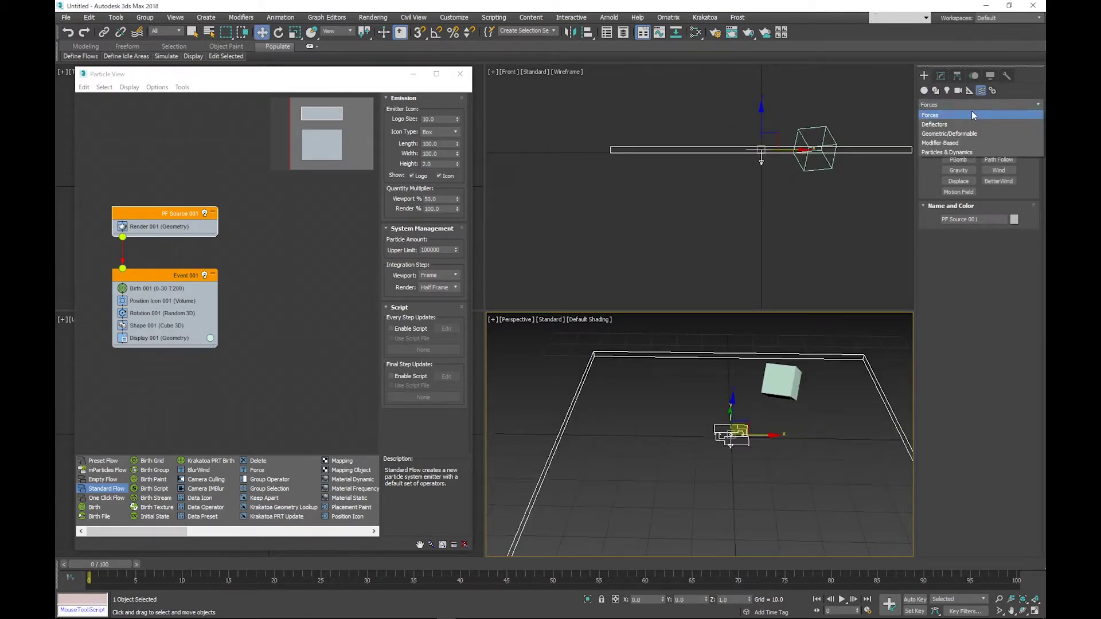
pyautogui.click(972, 115)
pyautogui.click(959, 192)
pyautogui.moveTo(721, 440); pyautogui.dragTo(778, 445)
# Zero Motion Field001's X and Y positions in Move Transform Type-In.
pyautogui.rightClick(262, 32)
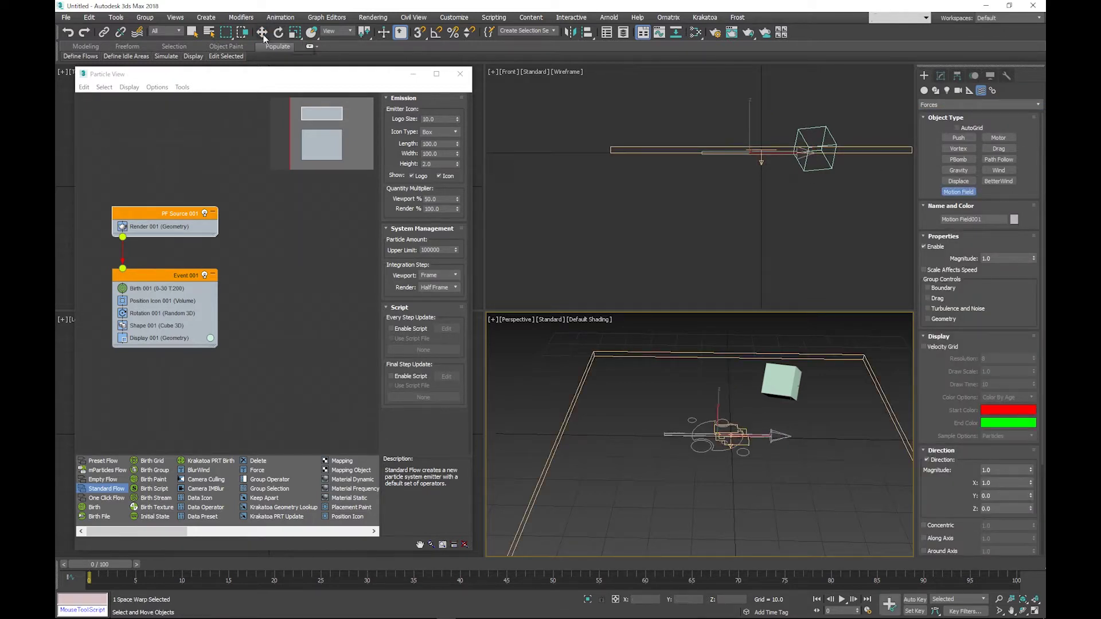
pyautogui.rightClick(539, 294)
pyautogui.rightClick(539, 305)
pyautogui.click(612, 269)
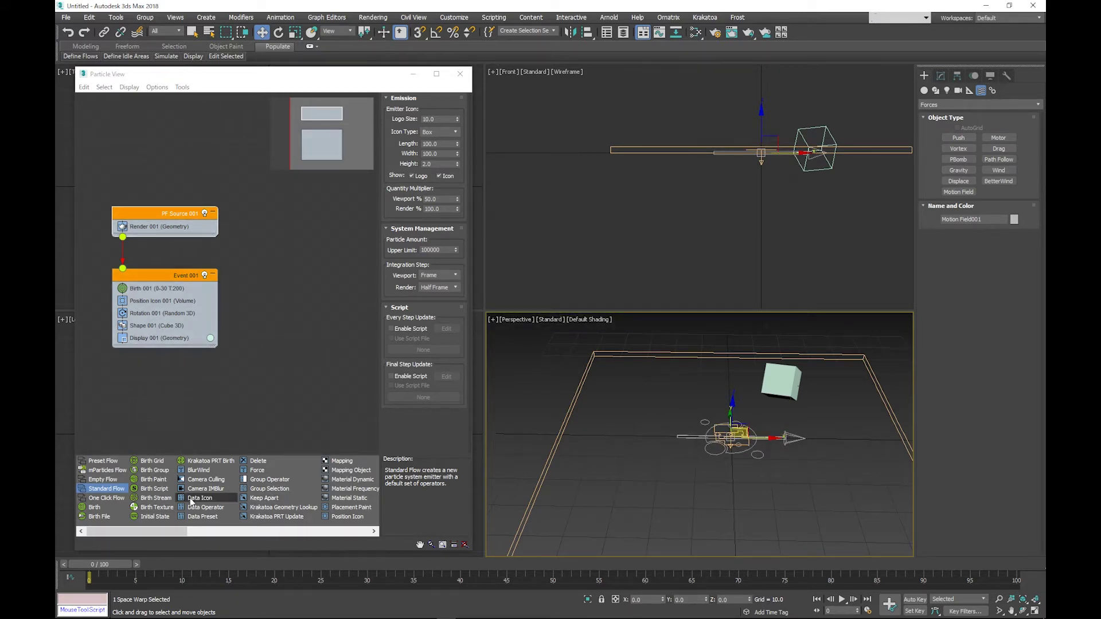
# Add a Force operator to Event 001 using Motion Field001, then scrub to watch particles drift.
pyautogui.moveTo(256, 470)
pyautogui.mouseDown()
pyautogui.moveTo(169, 321)
pyautogui.moveTo(148, 326)
pyautogui.mouseUp()
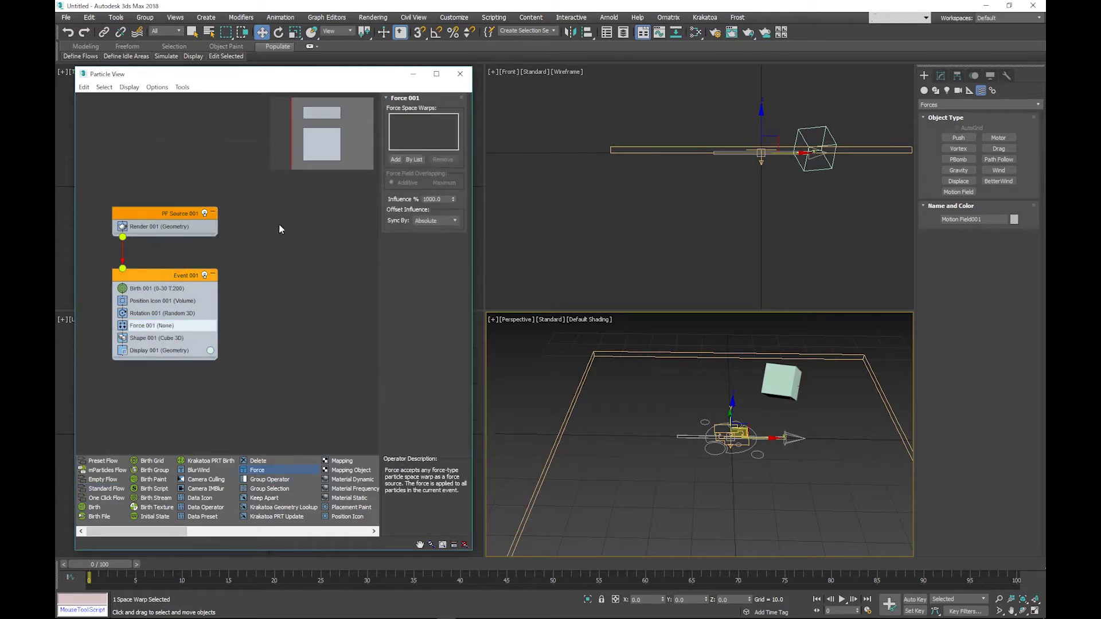
pyautogui.click(736, 433)
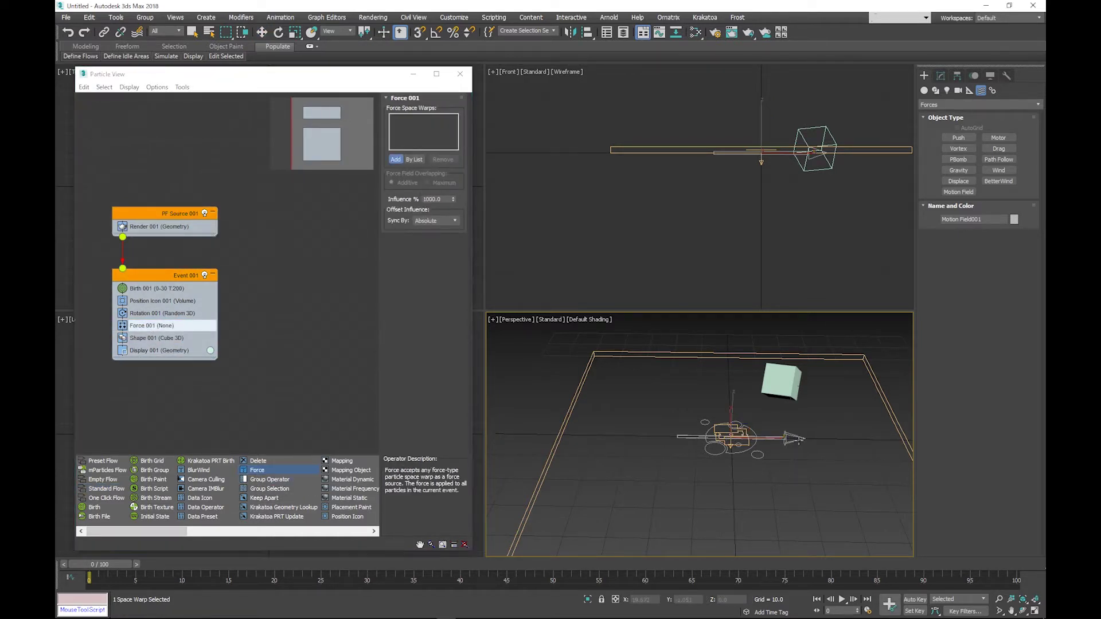
pyautogui.press('w')
pyautogui.click(440, 199)
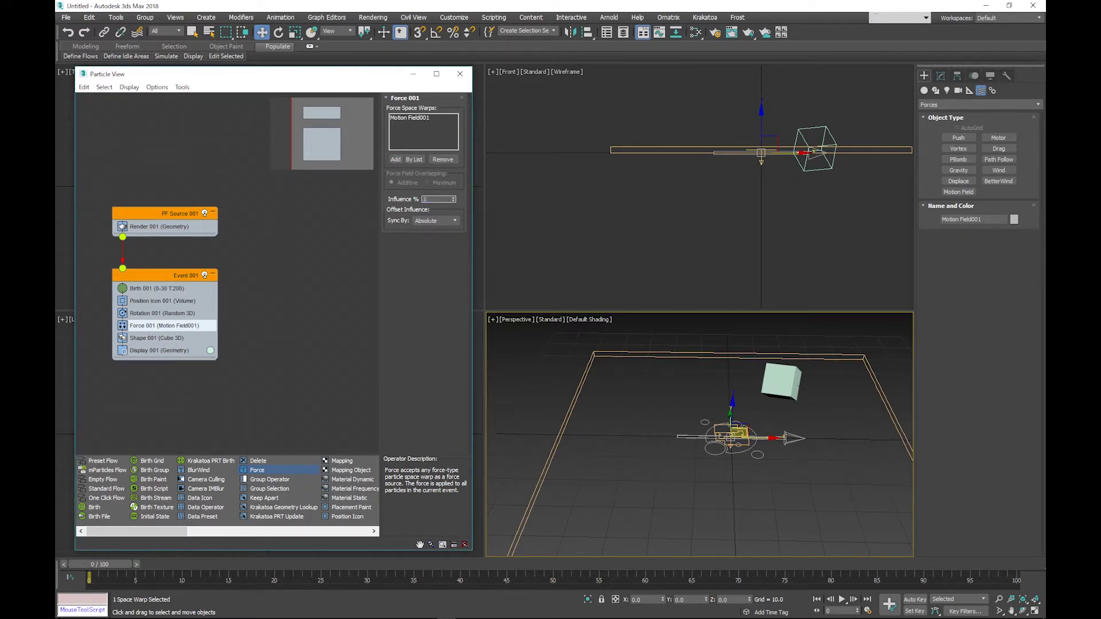
pyautogui.write('00.0')
pyautogui.rightClick(634, 423)
pyautogui.scroll(-3, 608, 414)
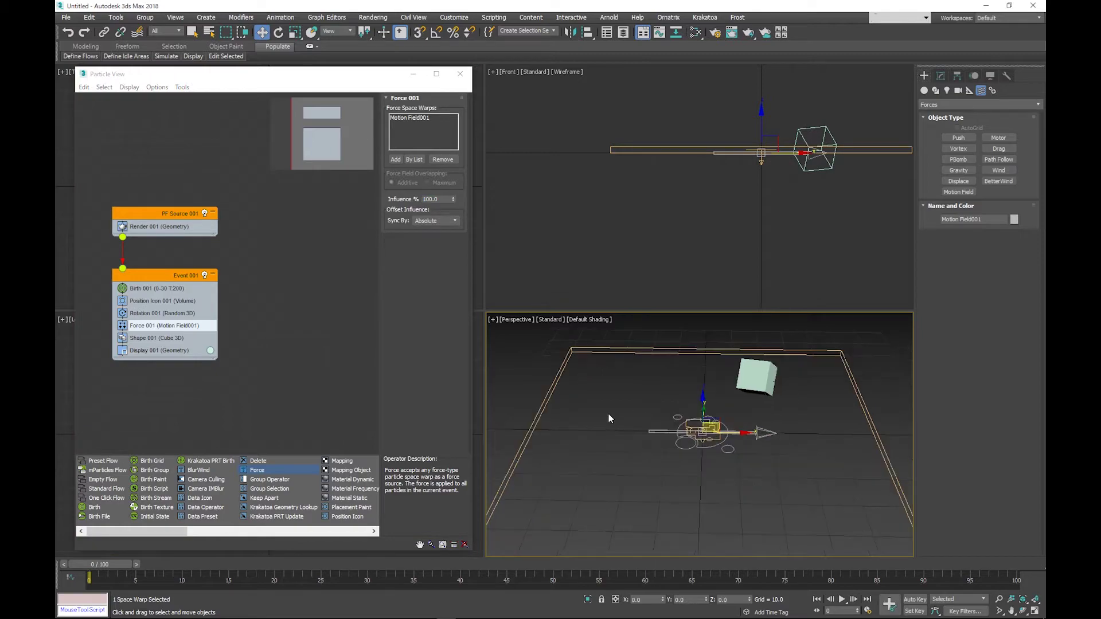
pyautogui.scroll(-2, 624, 407)
pyautogui.moveTo(114, 565); pyautogui.dragTo(662, 546)
# Select Motion Field001, enable Turbulence and Noise and Velocity Grid at resolution 4.
pyautogui.press('w')
pyautogui.click(826, 429)
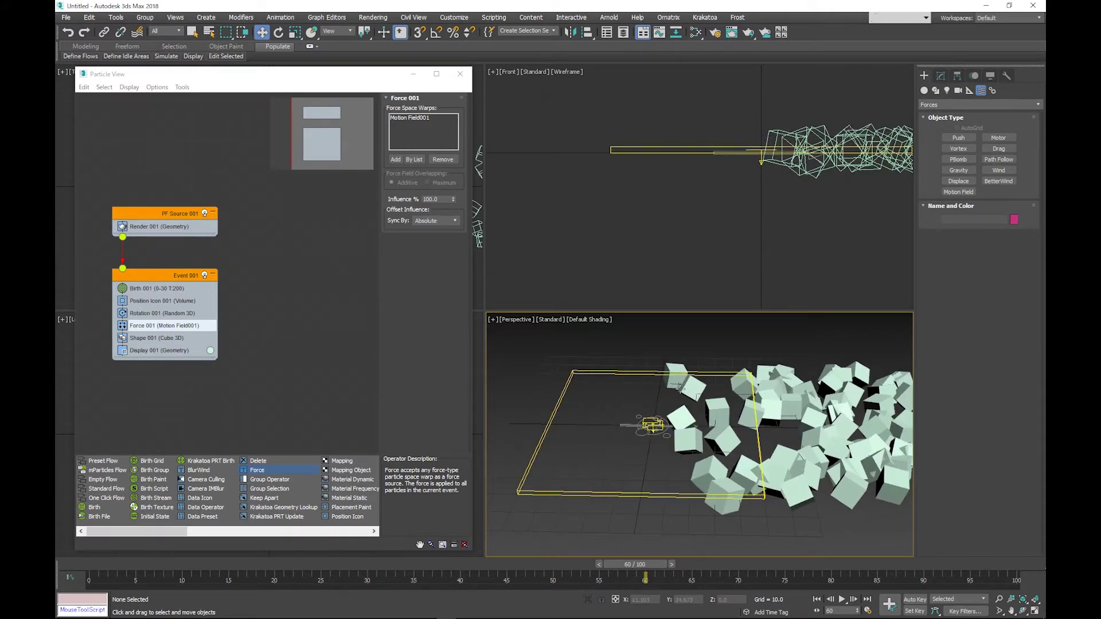
pyautogui.click(655, 442)
pyautogui.click(940, 76)
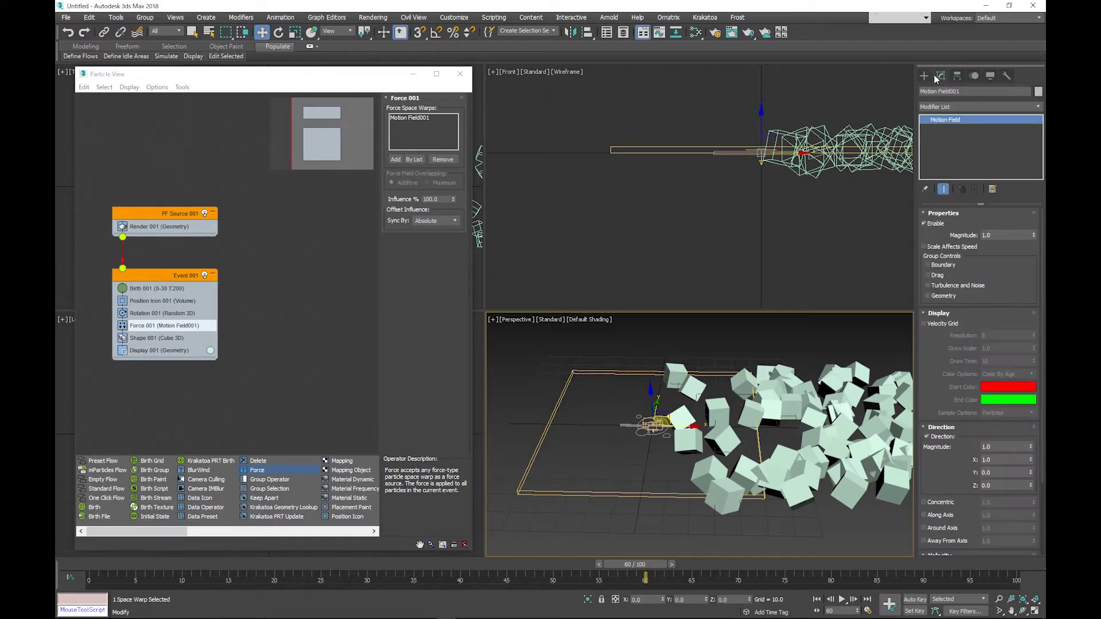
pyautogui.click(945, 287)
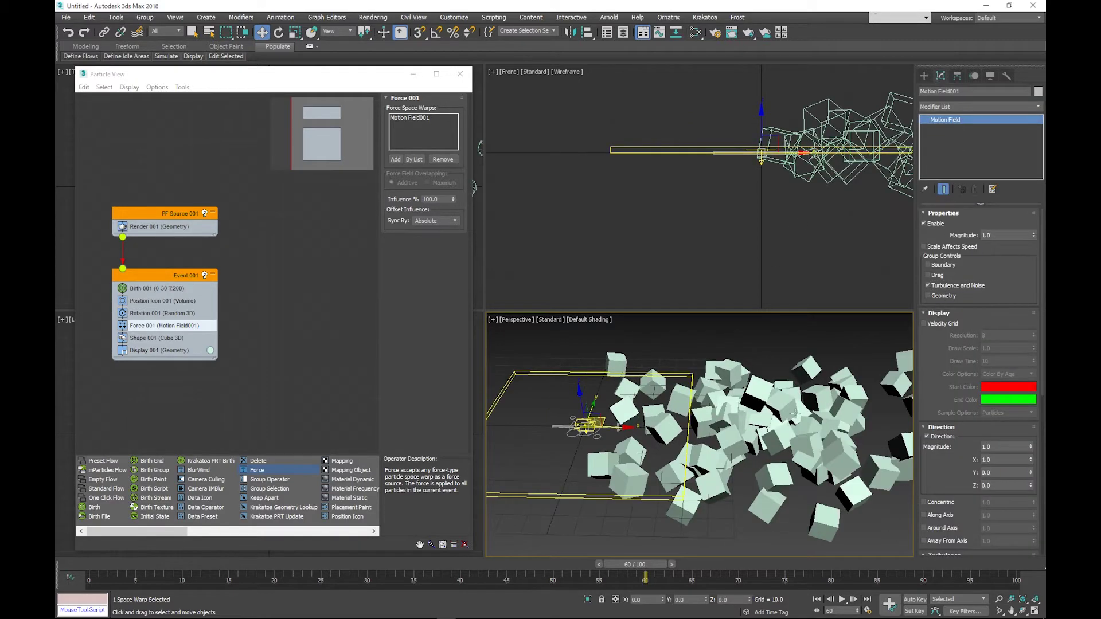
pyautogui.moveTo(110, 564); pyautogui.dragTo(521, 565)
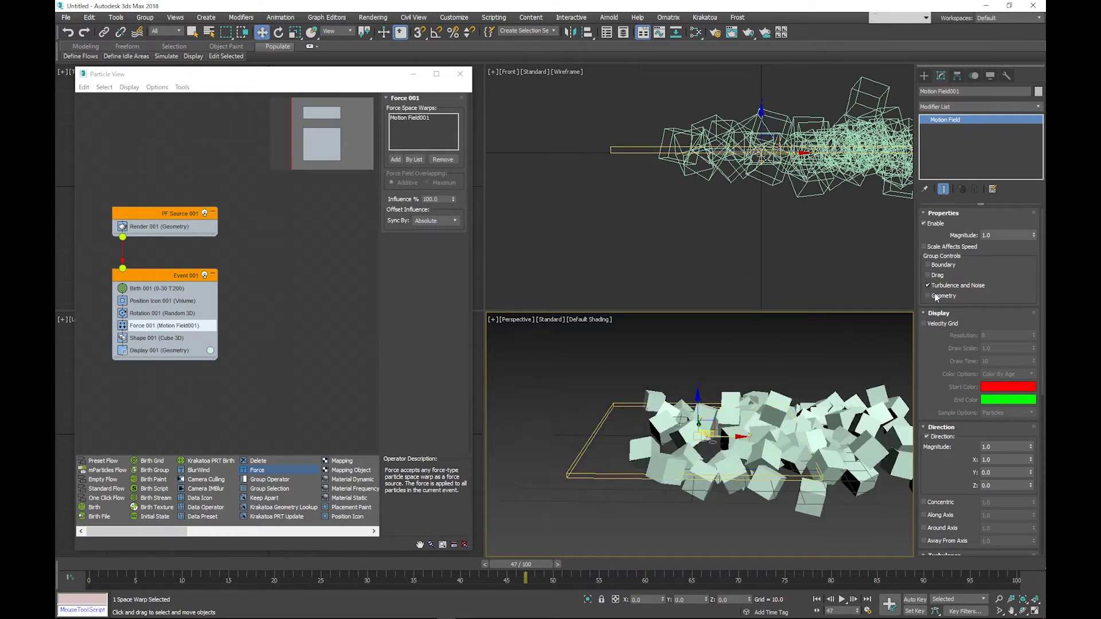
pyautogui.click(950, 324)
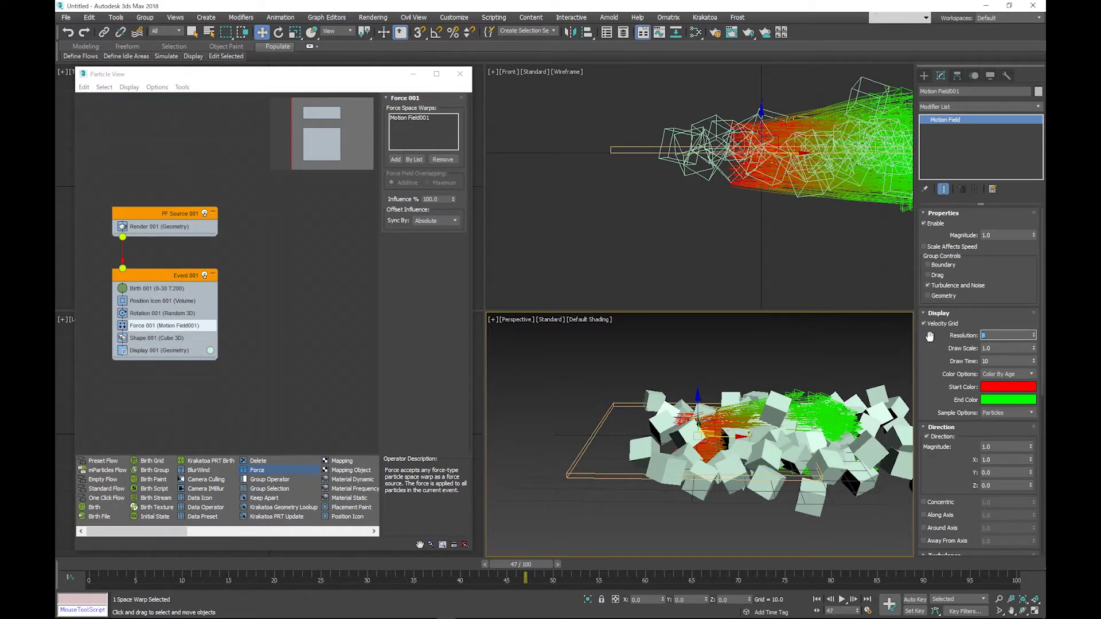
pyautogui.write('4')
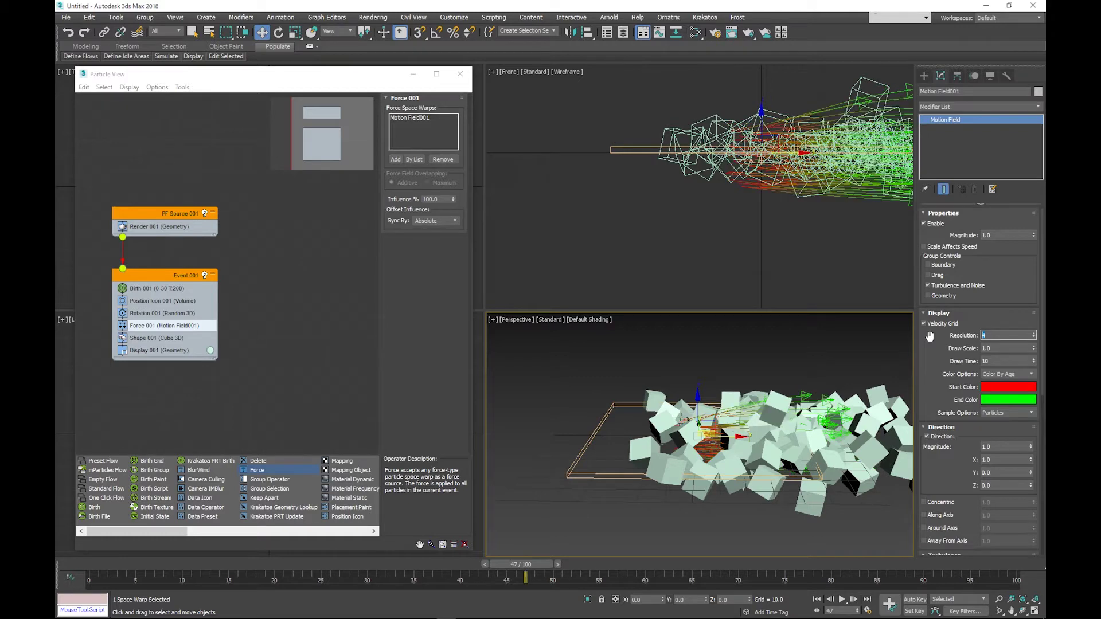
# Preview frames around 55 and lower the field's Direction magnitude to 0.5.
pyautogui.keyDown('alt'); pyautogui.moveTo(865, 355); pyautogui.dragTo(854, 375, button='middle'); pyautogui.keyUp('alt')
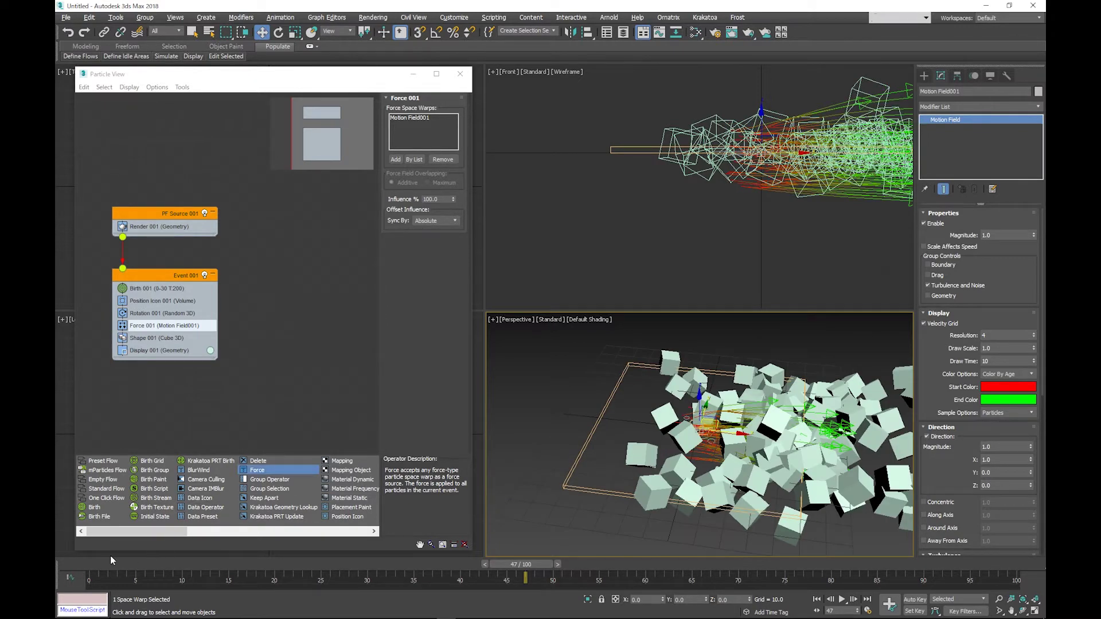
pyautogui.moveTo(114, 559); pyautogui.dragTo(85, 563)
pyautogui.moveTo(389, 563); pyautogui.dragTo(599, 564)
pyautogui.moveTo(659, 435)
pyautogui.keyDown('alt'); pyautogui.mouseDown(button='middle')
pyautogui.moveTo(688, 436)
pyautogui.moveTo(751, 331)
pyautogui.mouseUp(button='middle'); pyautogui.keyUp('alt')
pyautogui.press('w')
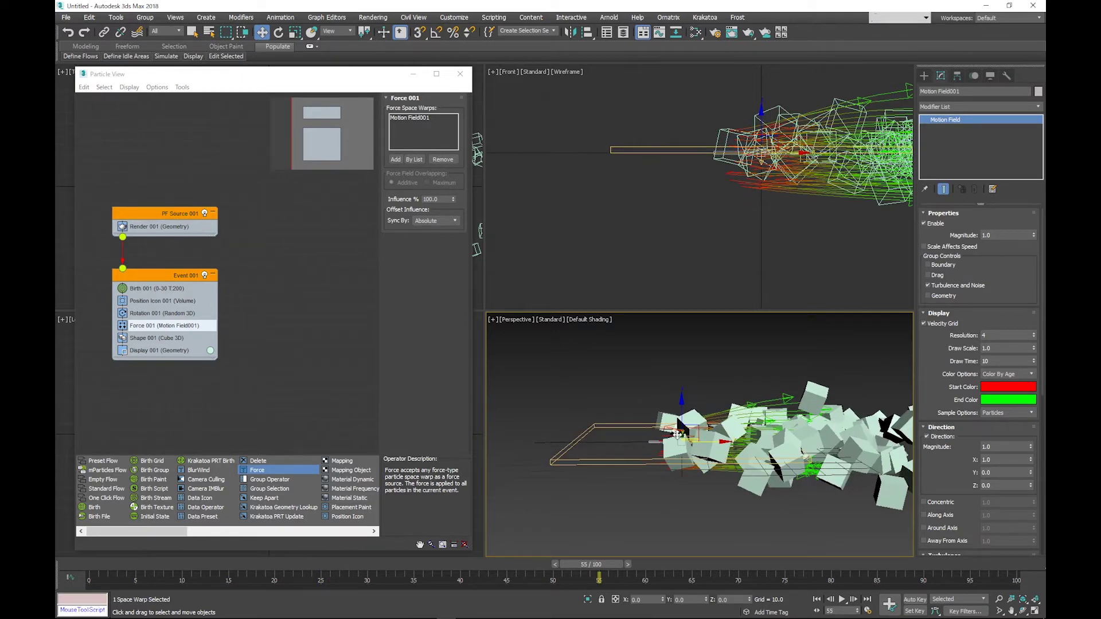
pyautogui.moveTo(958, 466)
pyautogui.mouseDown()
pyautogui.moveTo(948, 344)
pyautogui.moveTo(950, 451)
pyautogui.mouseUp()
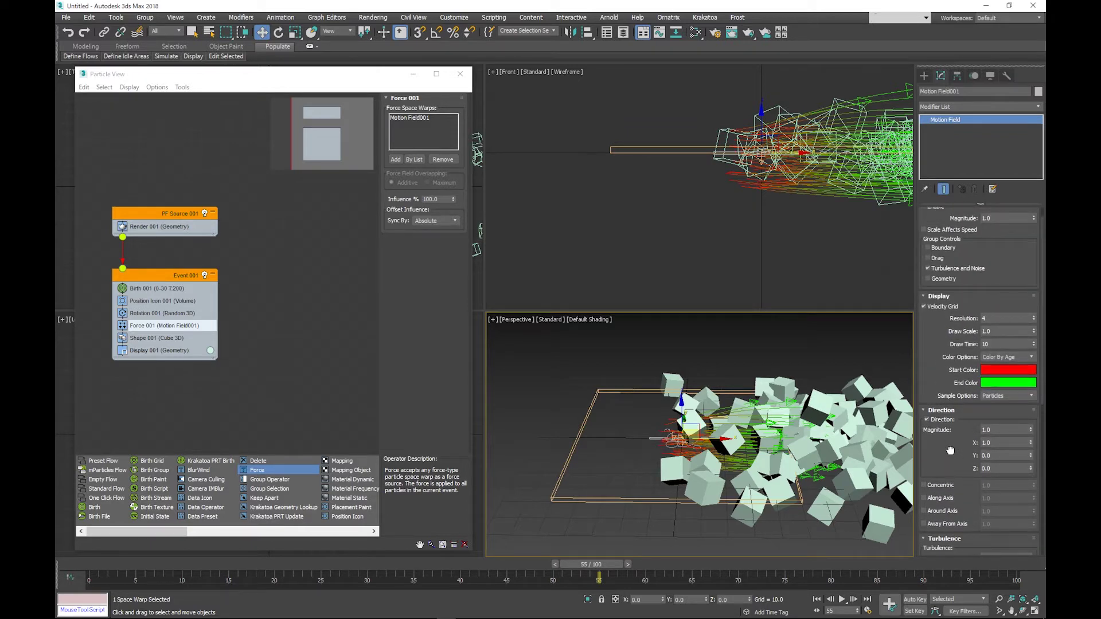
pyautogui.moveTo(951, 451); pyautogui.dragTo(969, 420)
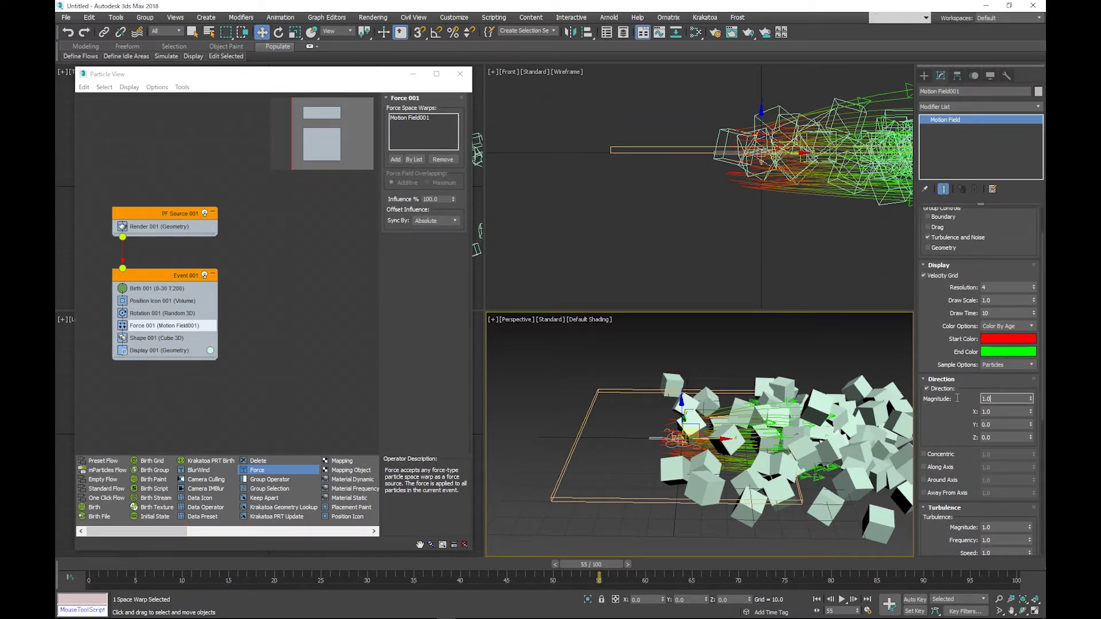
pyautogui.write('0.15')
pyautogui.press('Return')
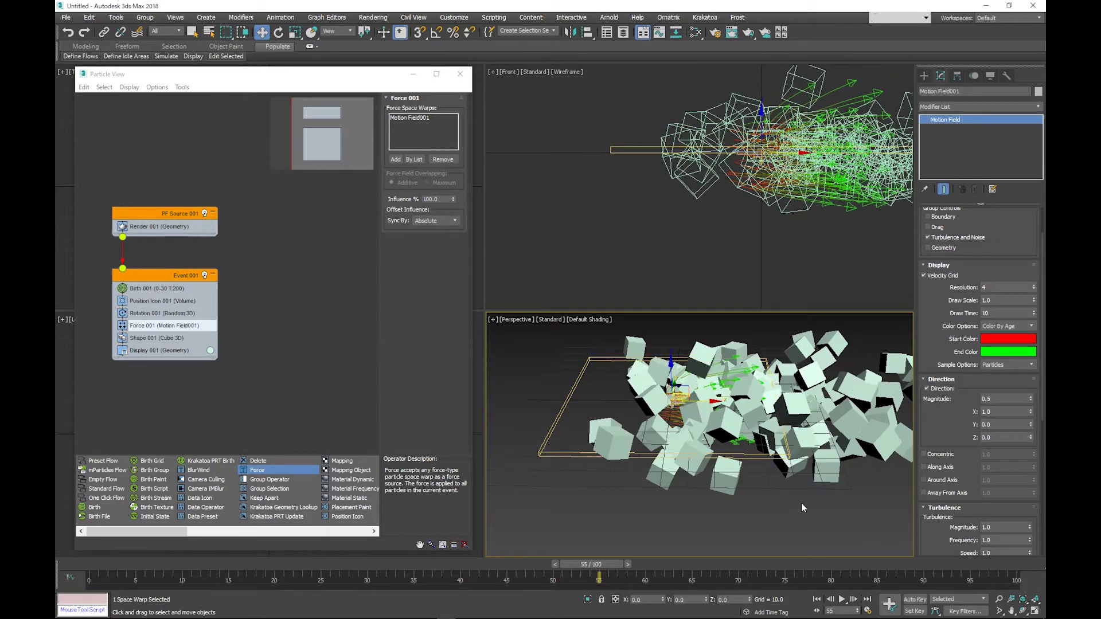
pyautogui.keyDown('alt'); pyautogui.moveTo(802, 507); pyautogui.dragTo(801, 492, button='middle'); pyautogui.keyUp('alt')
pyautogui.moveTo(922, 527); pyautogui.dragTo(911, 406)
pyautogui.keyDown('alt'); pyautogui.moveTo(638, 494); pyautogui.dragTo(636, 519, button='middle'); pyautogui.keyUp('alt')
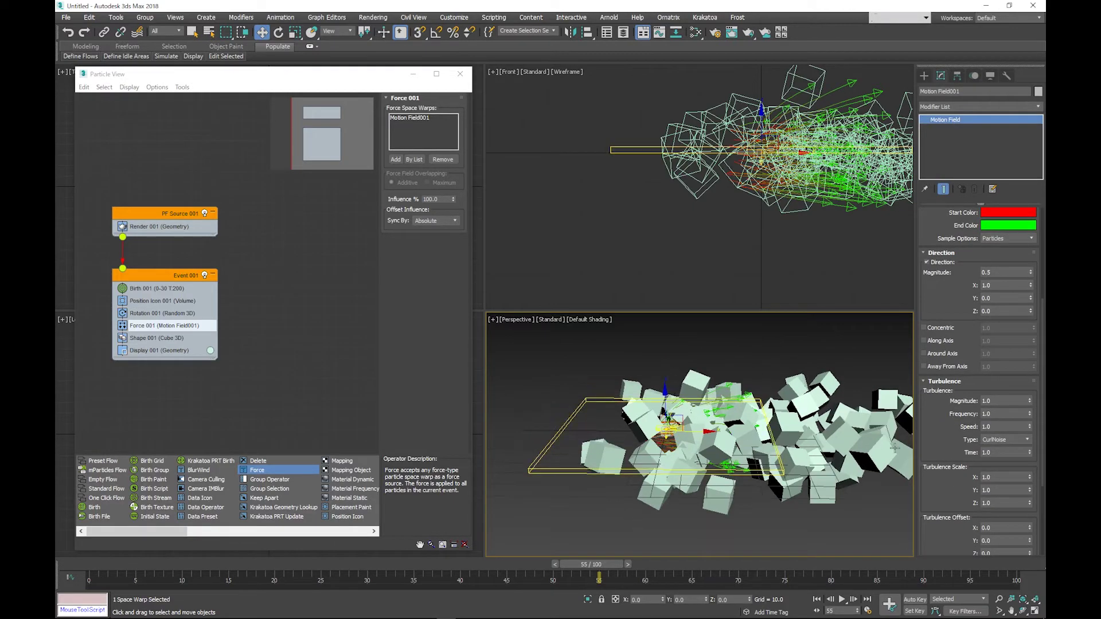
# Set the Motion Field's turbulence magnitude to 4.0.
pyautogui.click(1001, 401)
pyautogui.moveTo(1031, 401); pyautogui.dragTo(1040, 278)
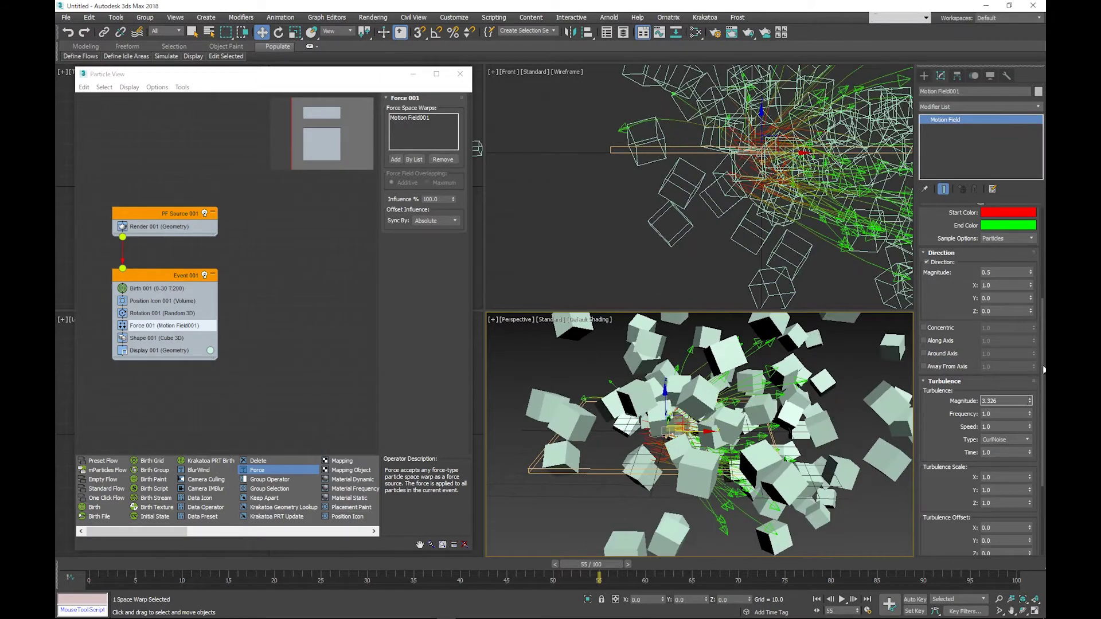
pyautogui.write('1')
pyautogui.press('Return')
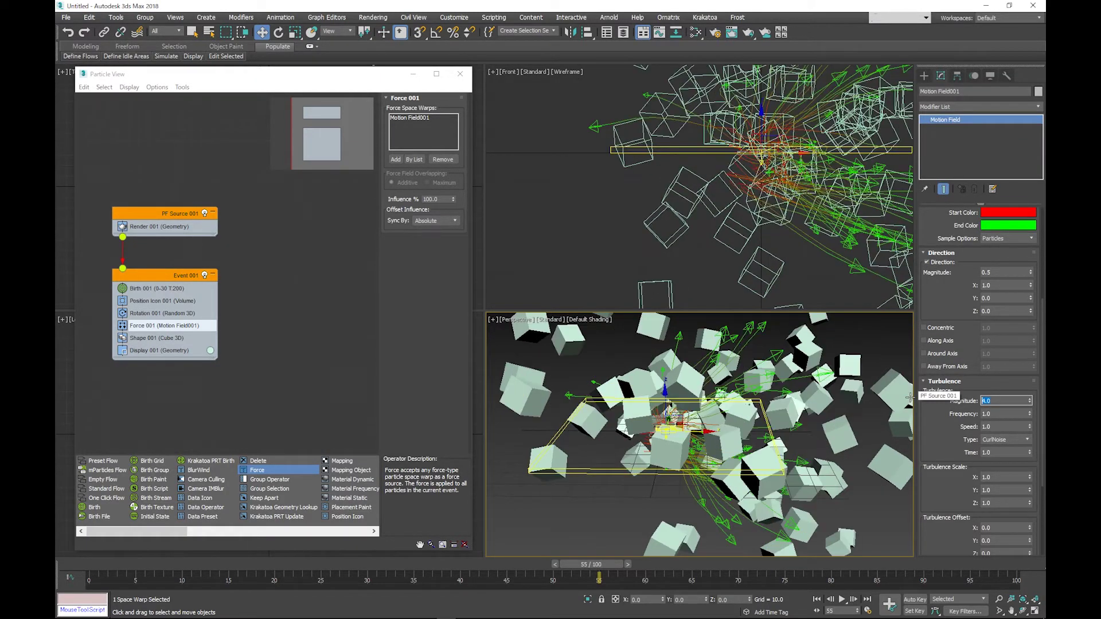
pyautogui.write('4')
pyautogui.press('Return')
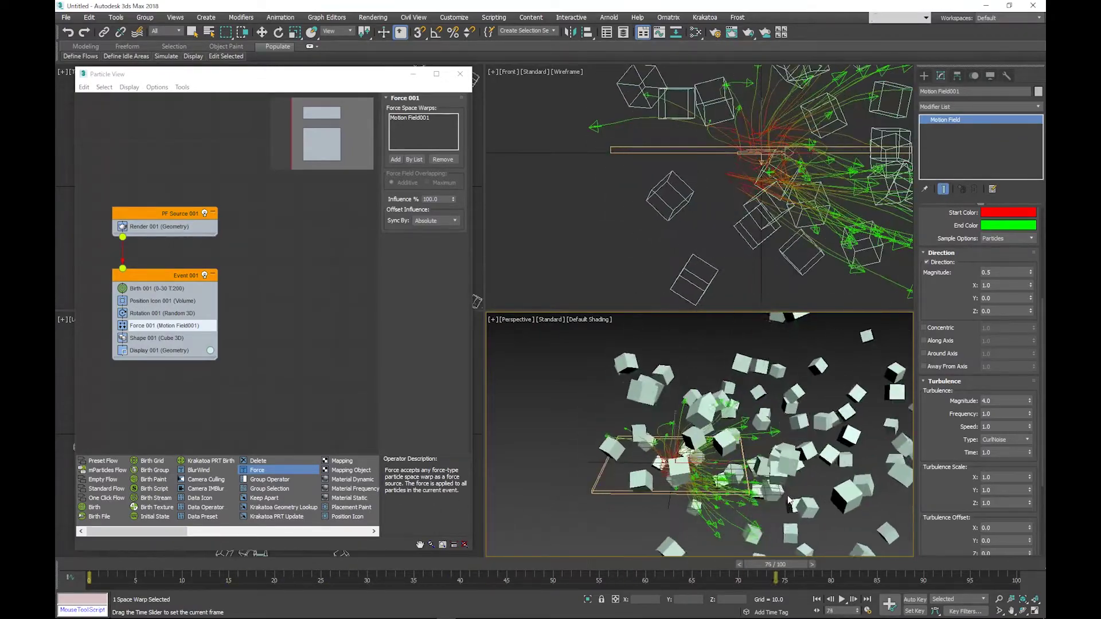
# Lower the turbulence frequency to 0.5 and play the animation from the start.
pyautogui.press('w')
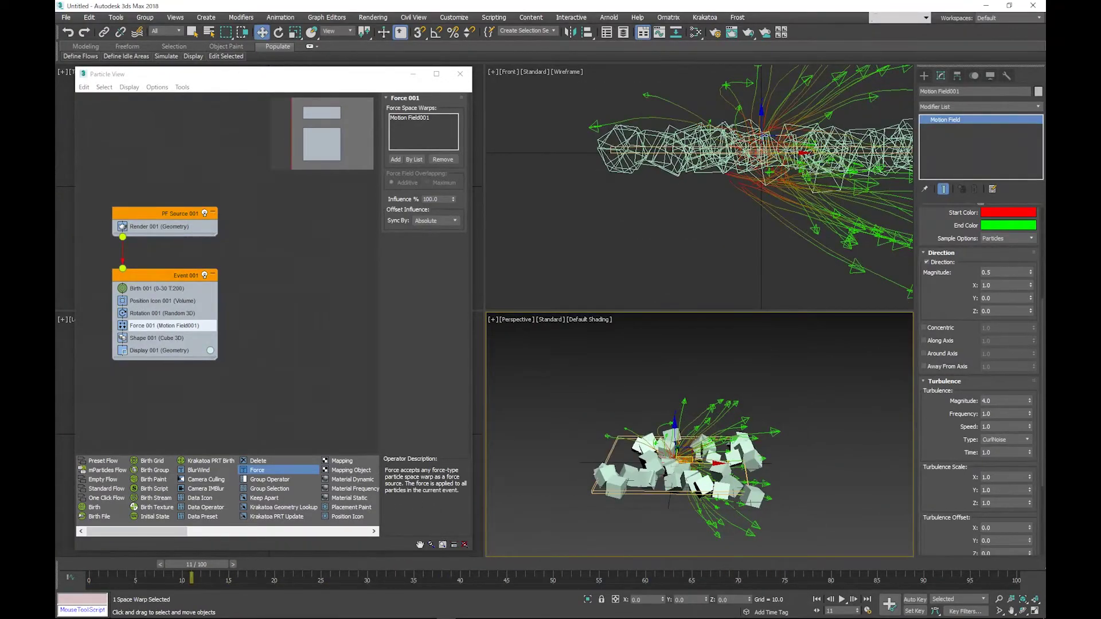
pyautogui.moveTo(1029, 414)
pyautogui.mouseDown()
pyautogui.moveTo(1013, 432)
pyautogui.moveTo(1013, 511)
pyautogui.mouseUp()
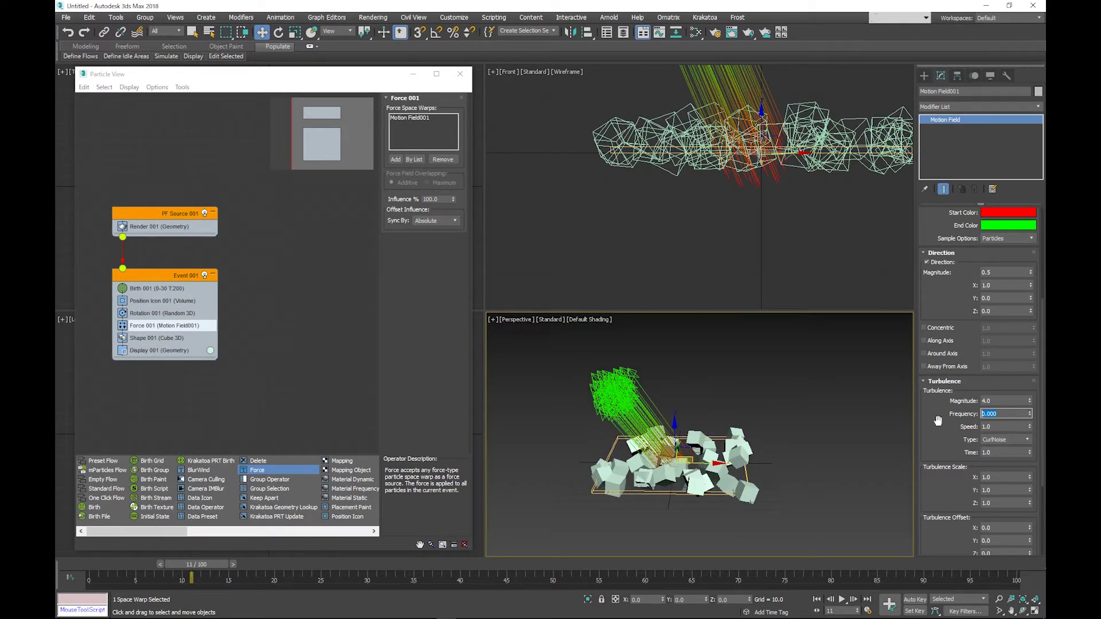
pyautogui.write('.5')
pyautogui.press('Return')
pyautogui.moveTo(192, 575); pyautogui.dragTo(92, 575)
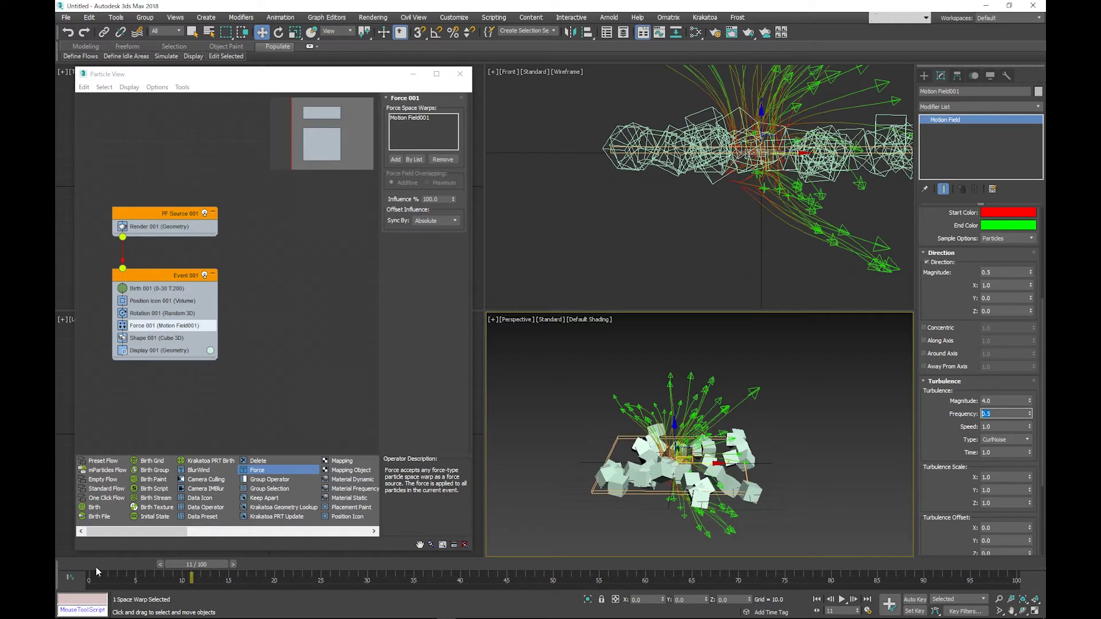
pyautogui.press('/')
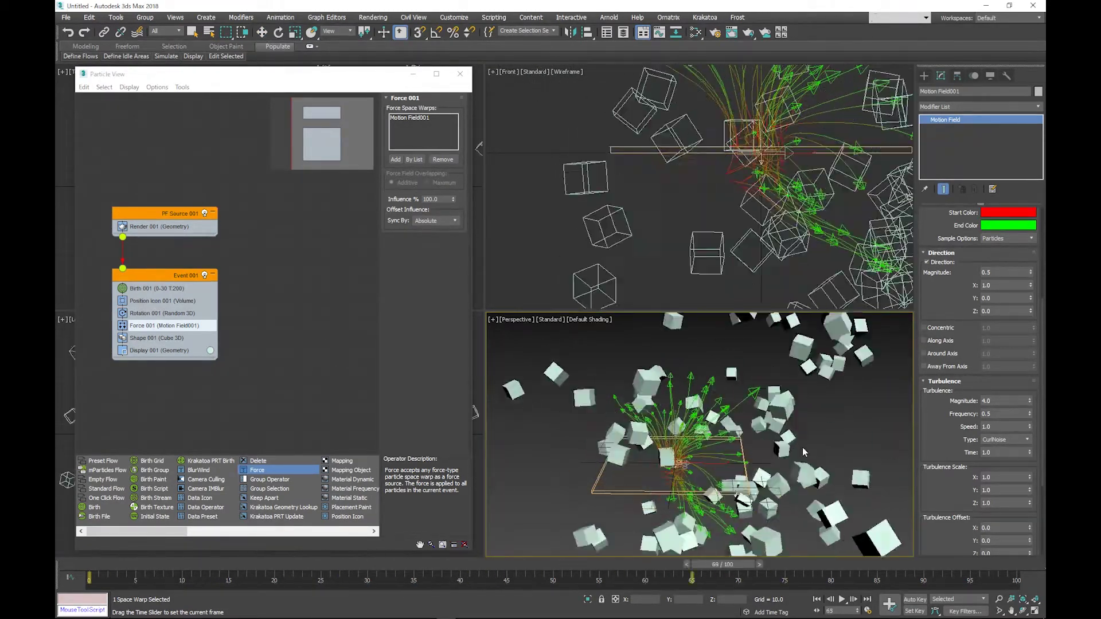
pyautogui.press('w')
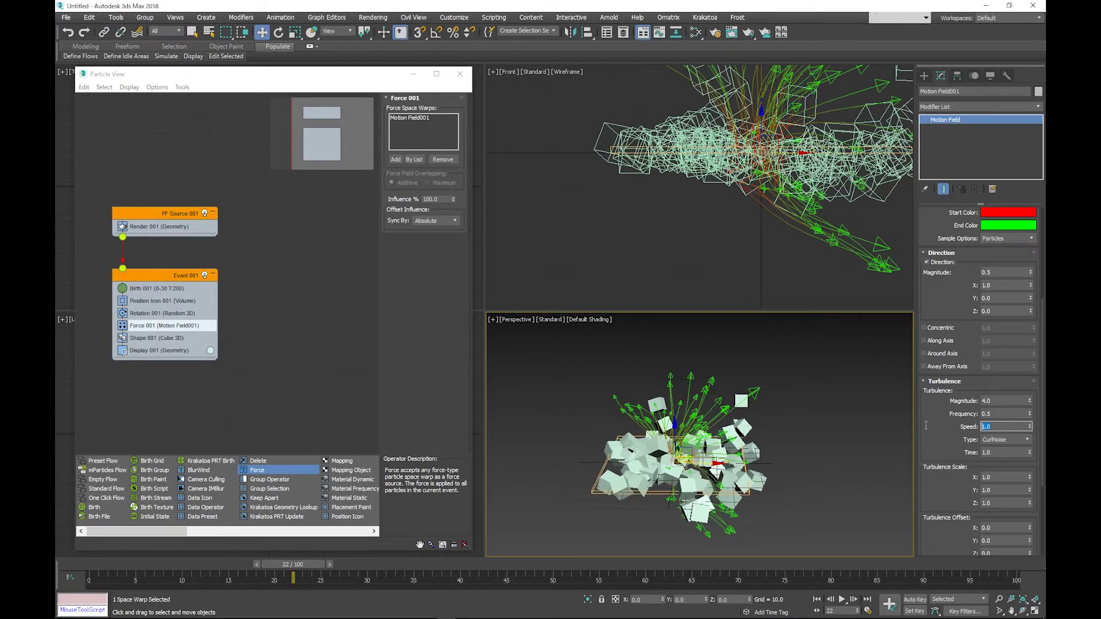
# Reselect Motion Field001 and bring up the Turbulence Time spinner's context menu.
pyautogui.click(866, 444)
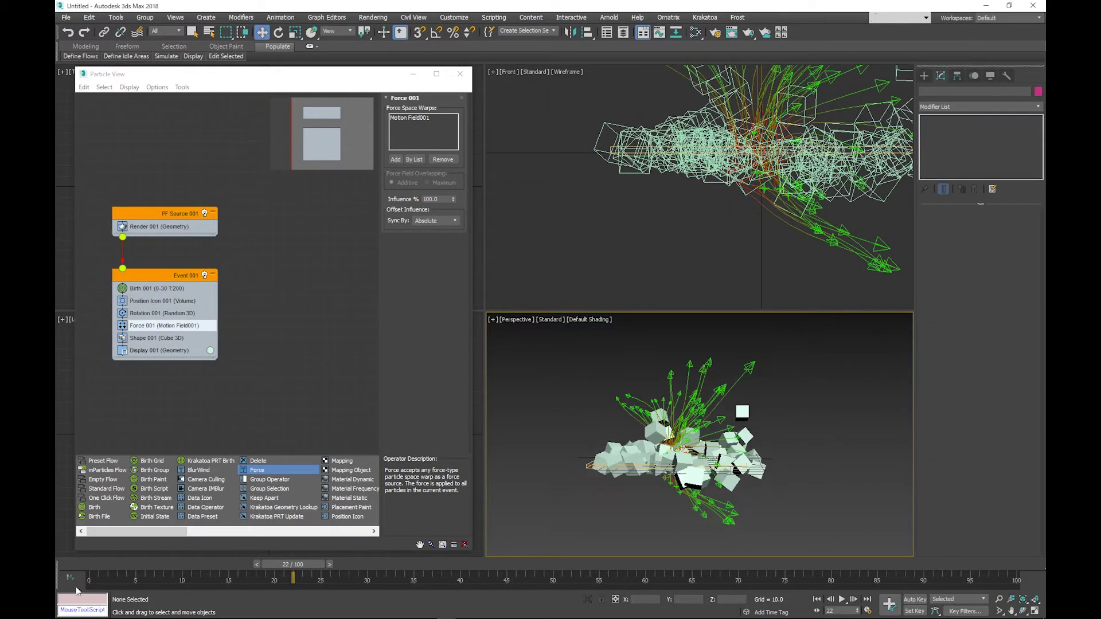
pyautogui.moveTo(74, 568)
pyautogui.mouseDown()
pyautogui.moveTo(963, 544)
pyautogui.moveTo(55, 555)
pyautogui.mouseUp()
pyautogui.press('w')
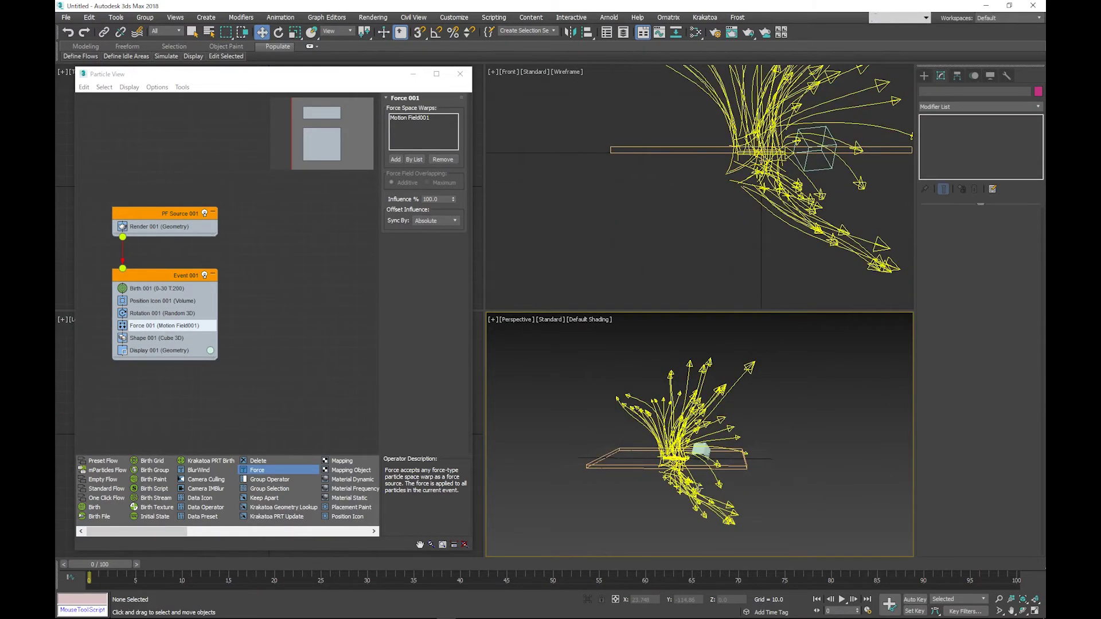
pyautogui.click(674, 416)
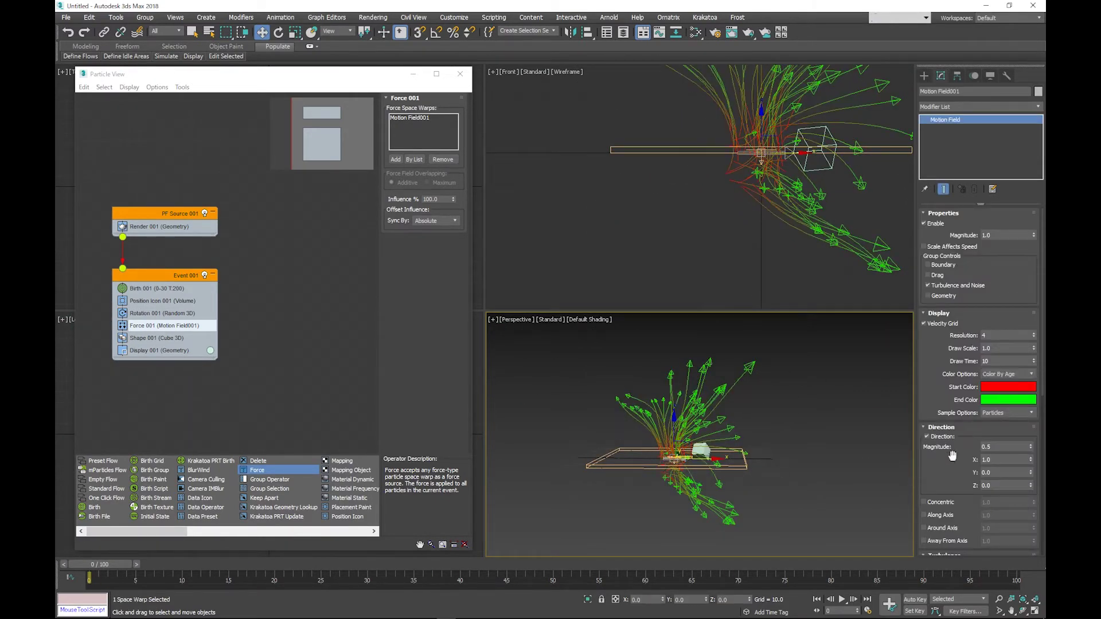
pyautogui.moveTo(952, 456); pyautogui.dragTo(950, 359)
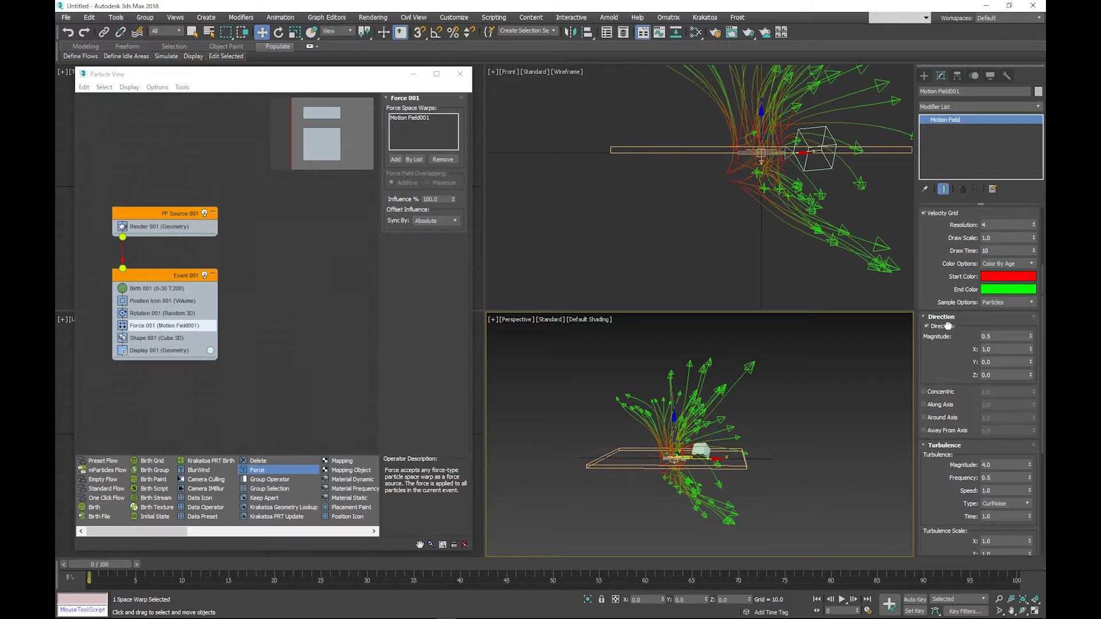
pyautogui.scroll(-2, 1009, 459)
pyautogui.rightClick(1000, 500)
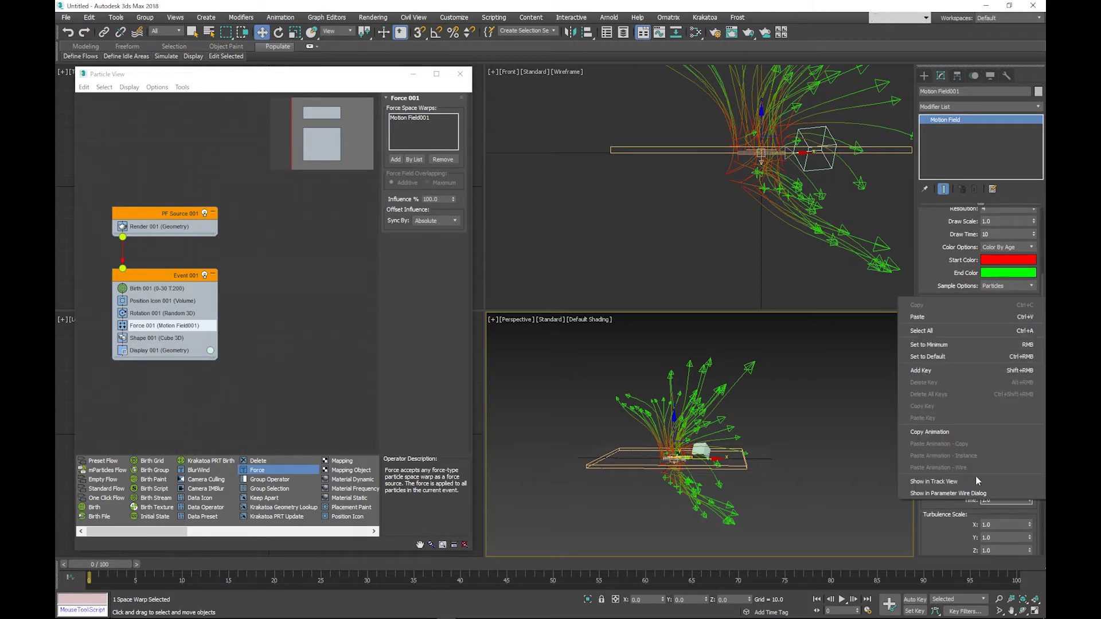
# Assign TurbulenceTime a Float Expression controller of F in Track View, then scrub to check.
pyautogui.click(958, 475)
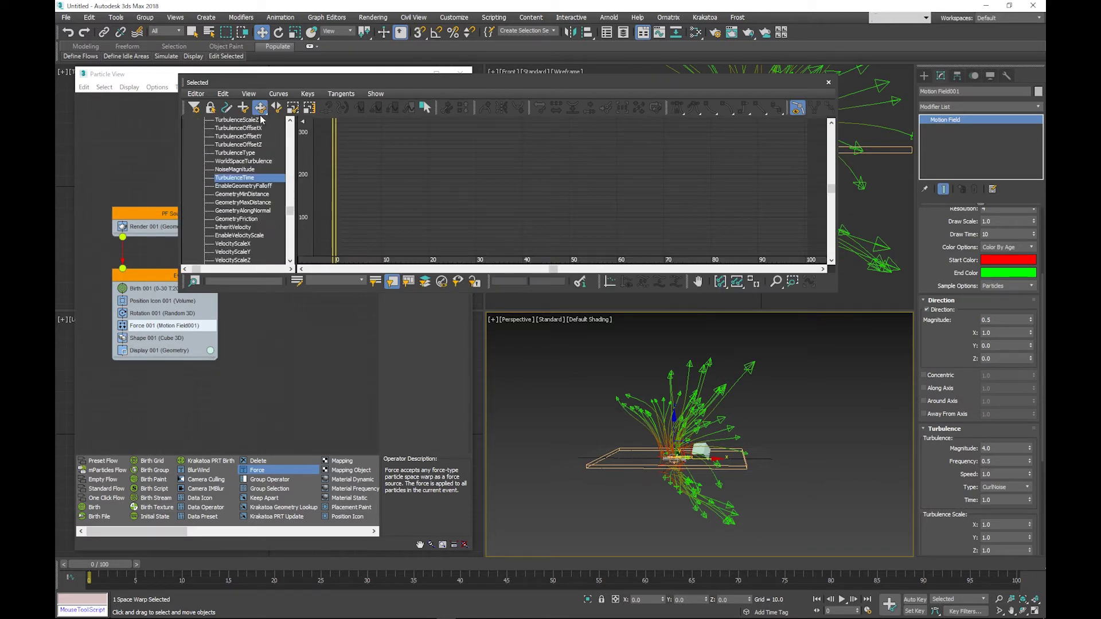
pyautogui.rightClick(233, 183)
pyautogui.click(256, 195)
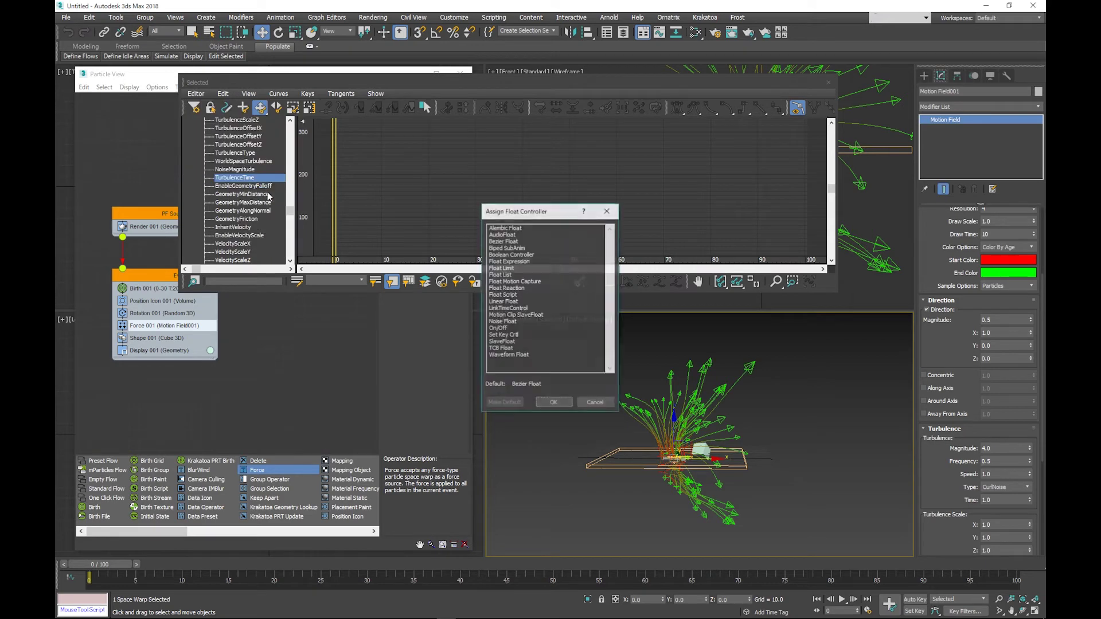
pyautogui.doubleClick(509, 261)
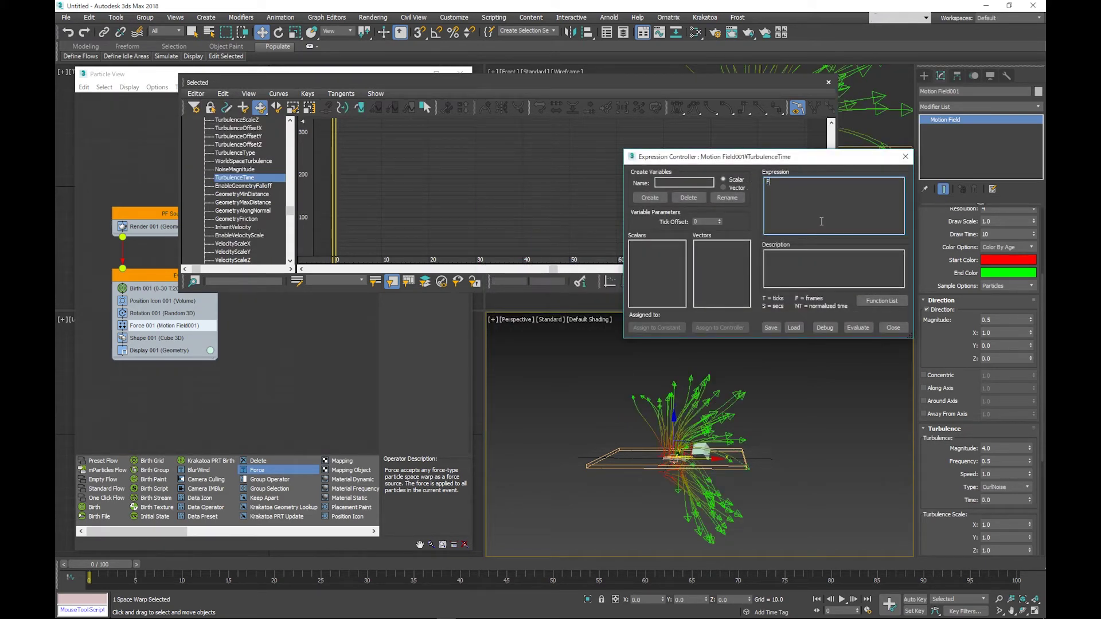
pyautogui.click(893, 327)
pyautogui.moveTo(129, 572)
pyautogui.mouseDown()
pyautogui.moveTo(578, 537)
pyautogui.moveTo(604, 510)
pyautogui.moveTo(1010, 469)
pyautogui.mouseUp()
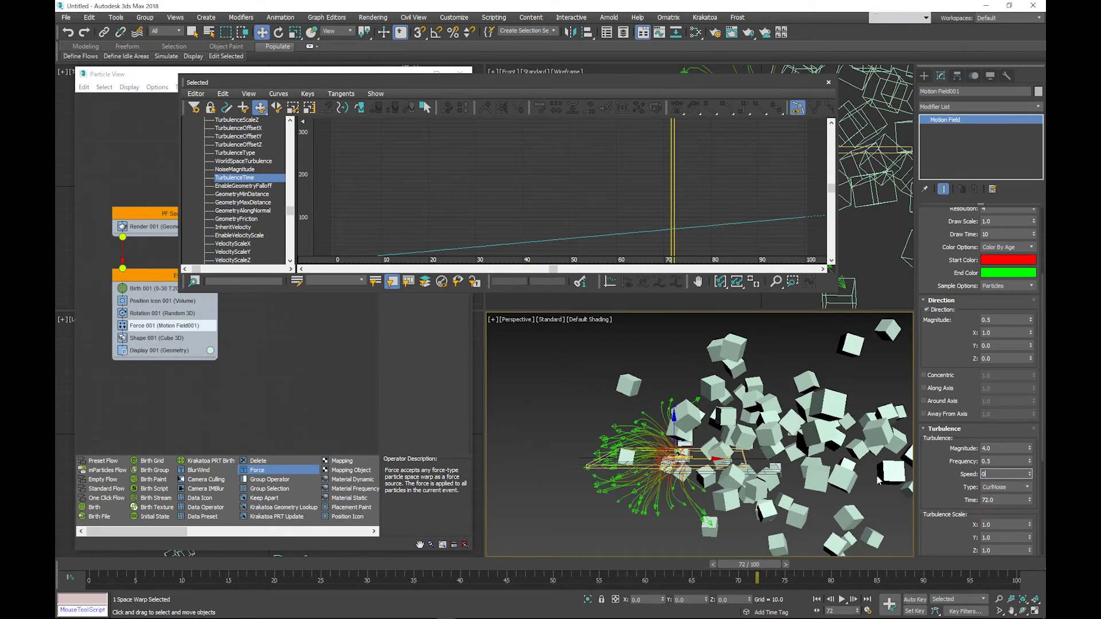
# Set turbulence Speed to 0.1, scrub to frame 69, and reselect Motion Field001.
pyautogui.write('.1')
pyautogui.press('Return')
pyautogui.click(531, 531)
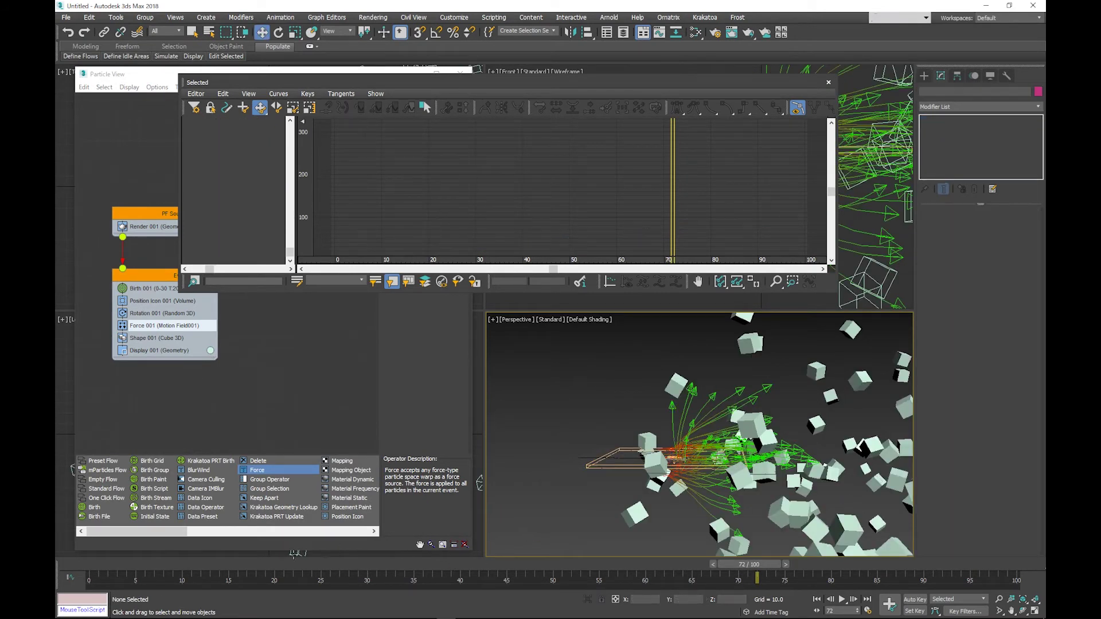
pyautogui.moveTo(85, 562)
pyautogui.mouseDown()
pyautogui.moveTo(744, 533)
pyautogui.moveTo(882, 442)
pyautogui.moveTo(769, 506)
pyautogui.mouseUp()
pyautogui.click(746, 516)
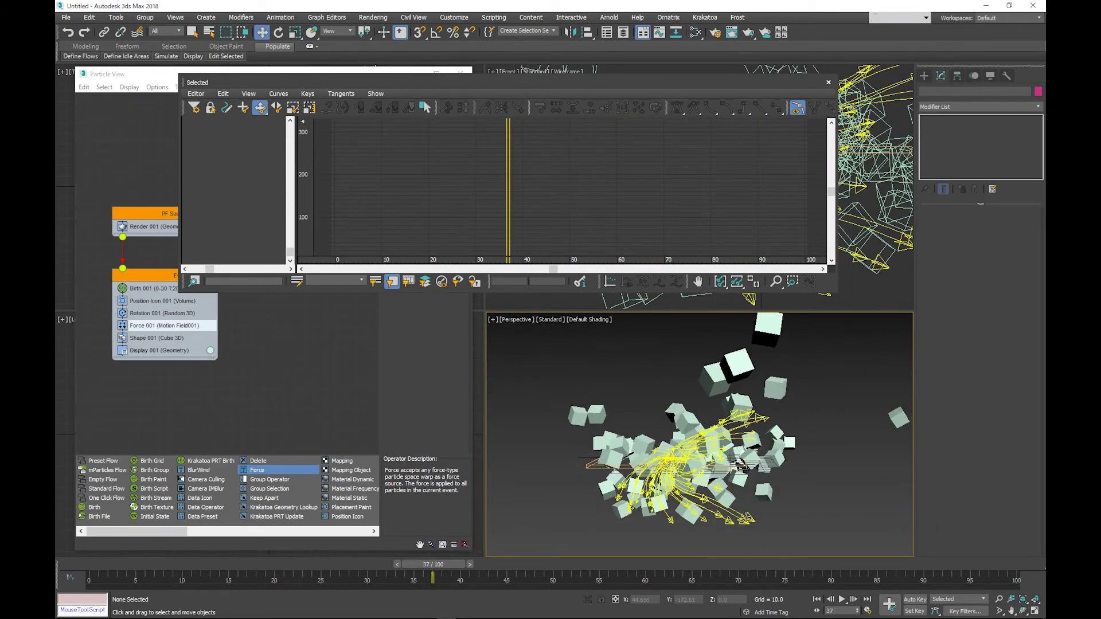
pyautogui.scroll(-3, 975, 459)
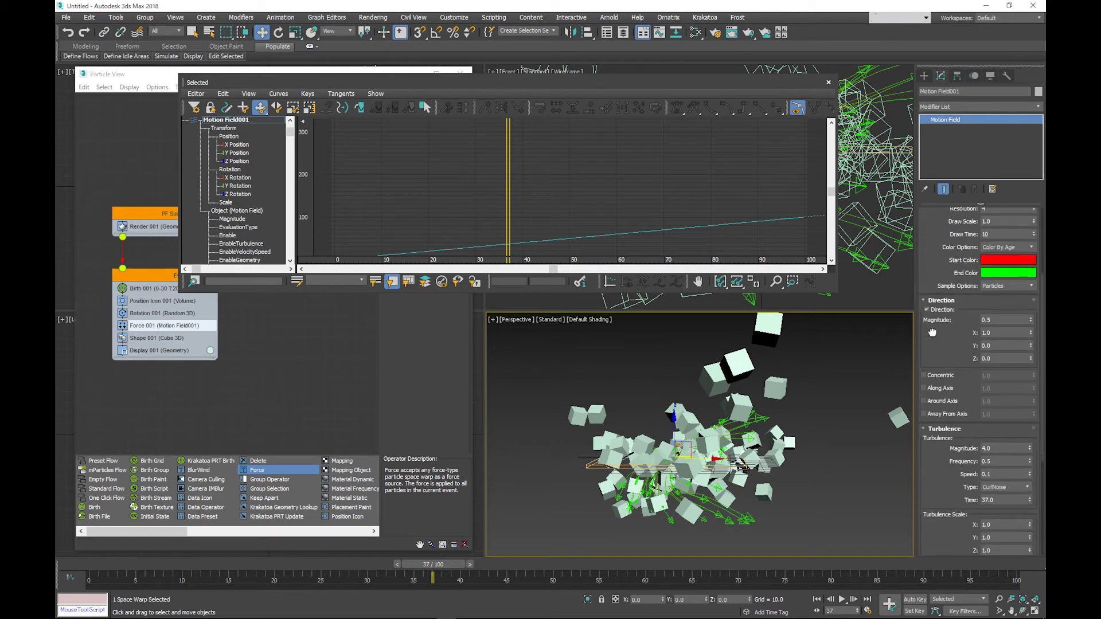
pyautogui.scroll(-3, 1006, 446)
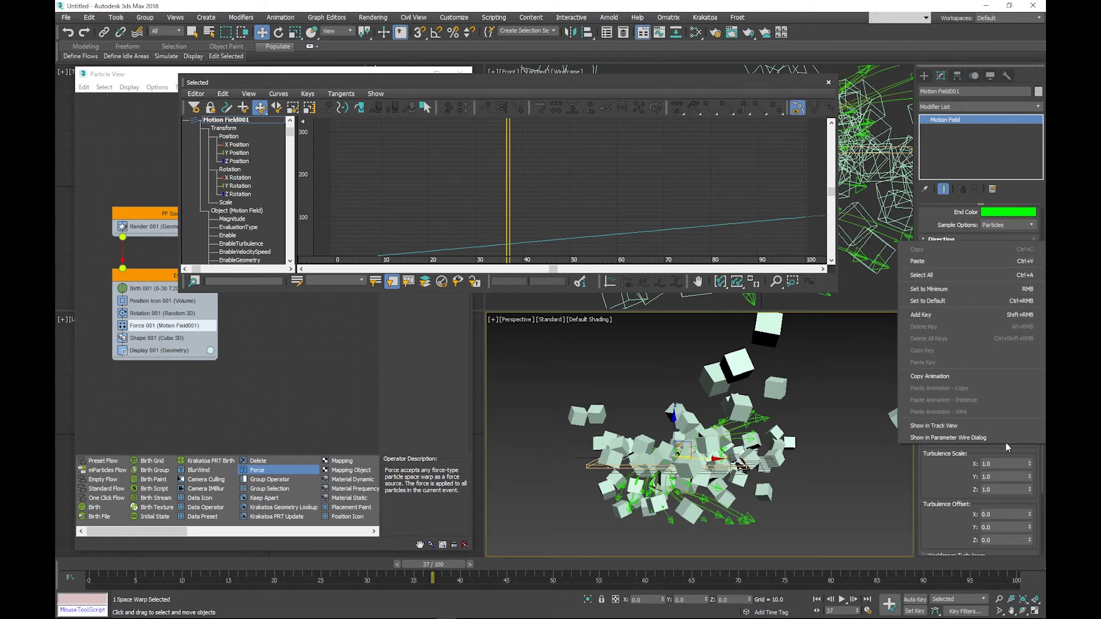
# Assign a new controller to Motion Field001's TurbulenceTime track in Track View.
pyautogui.click(1006, 425)
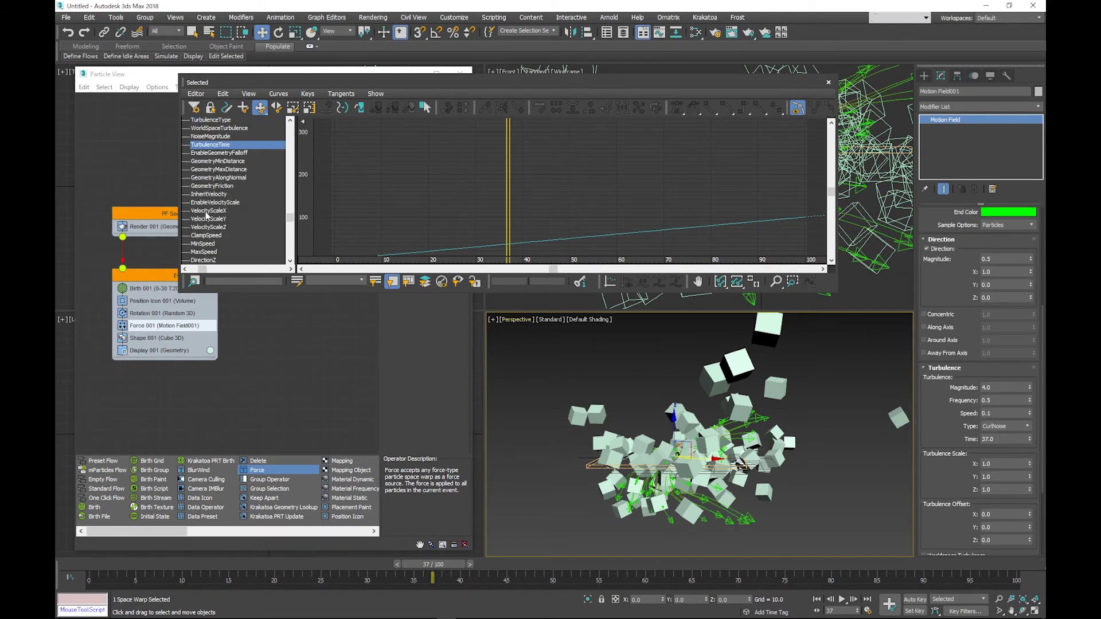
pyautogui.rightClick(204, 148)
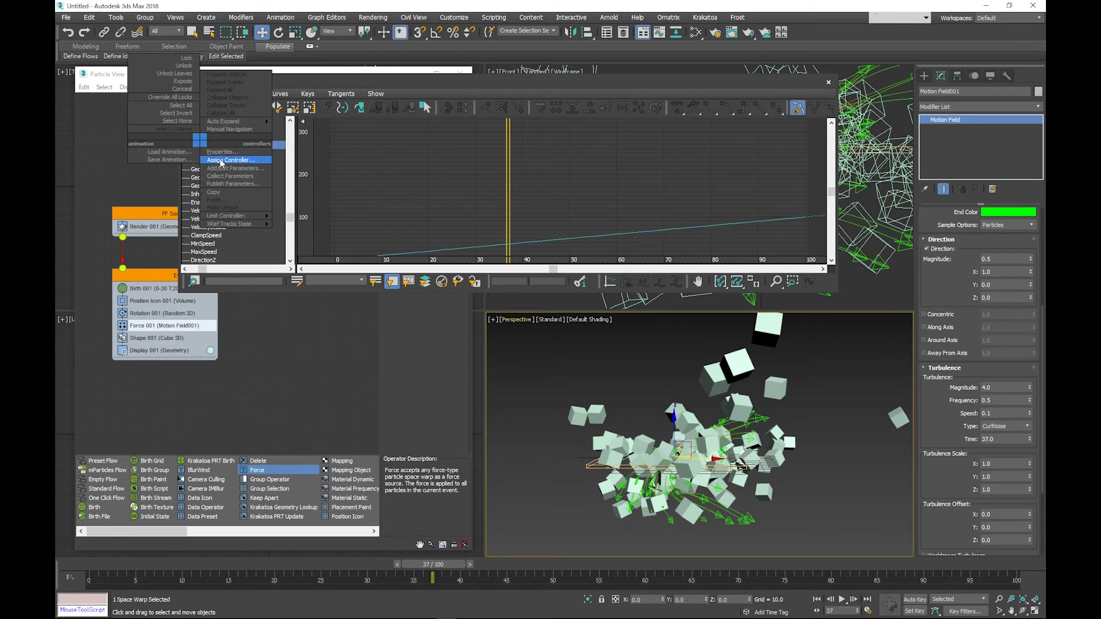
pyautogui.click(221, 160)
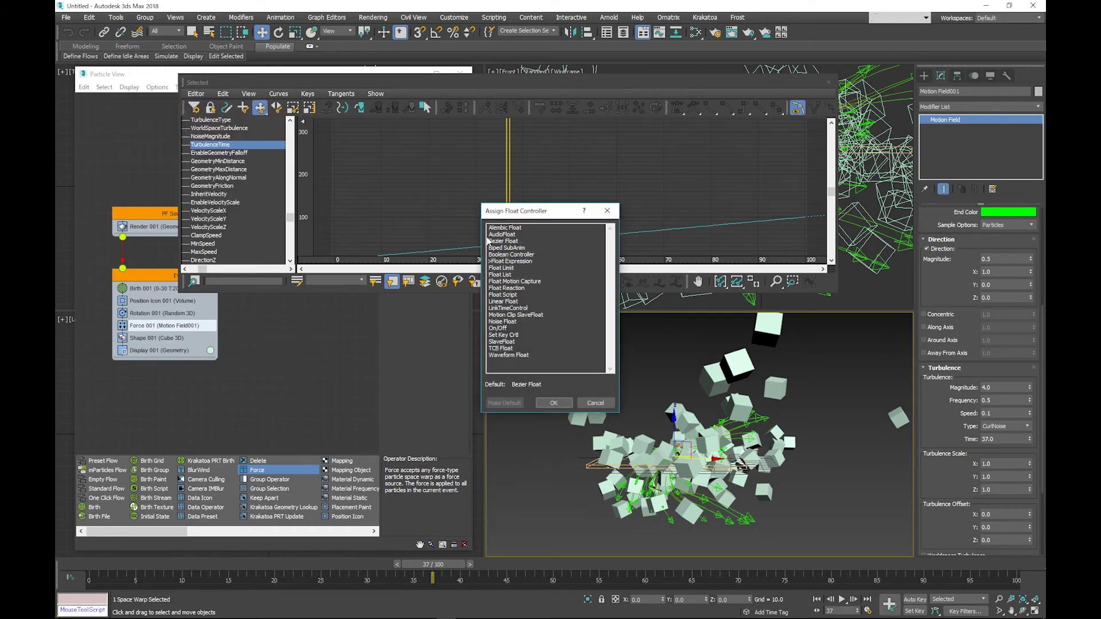
pyautogui.click(554, 403)
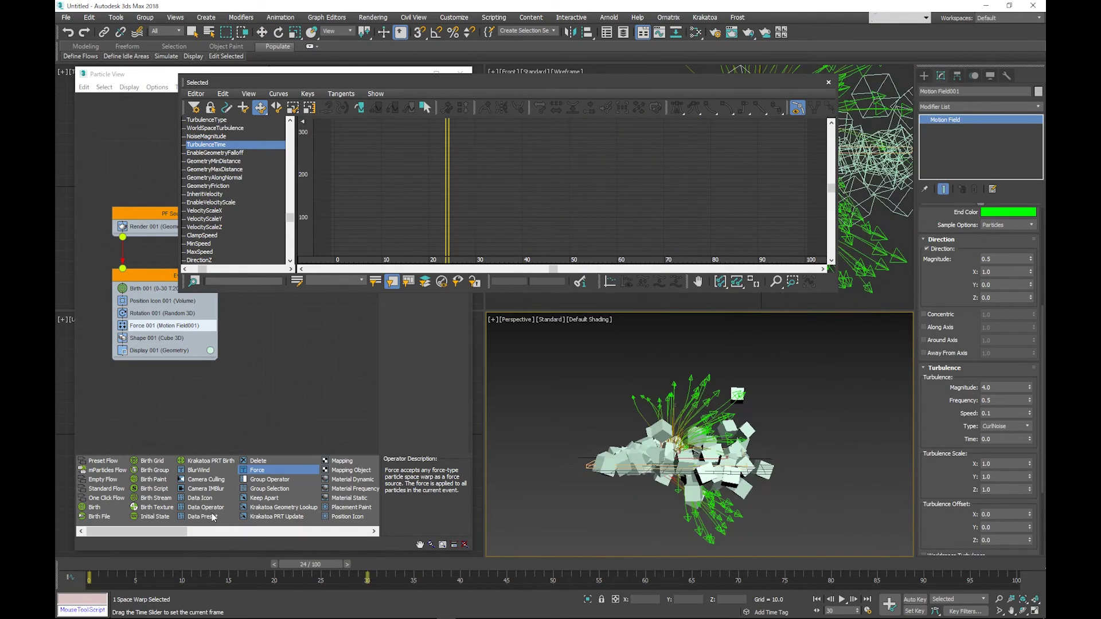
# Play back the cubes so Turbulence Time follows the frame, then deselect everything.
pyautogui.press('/')
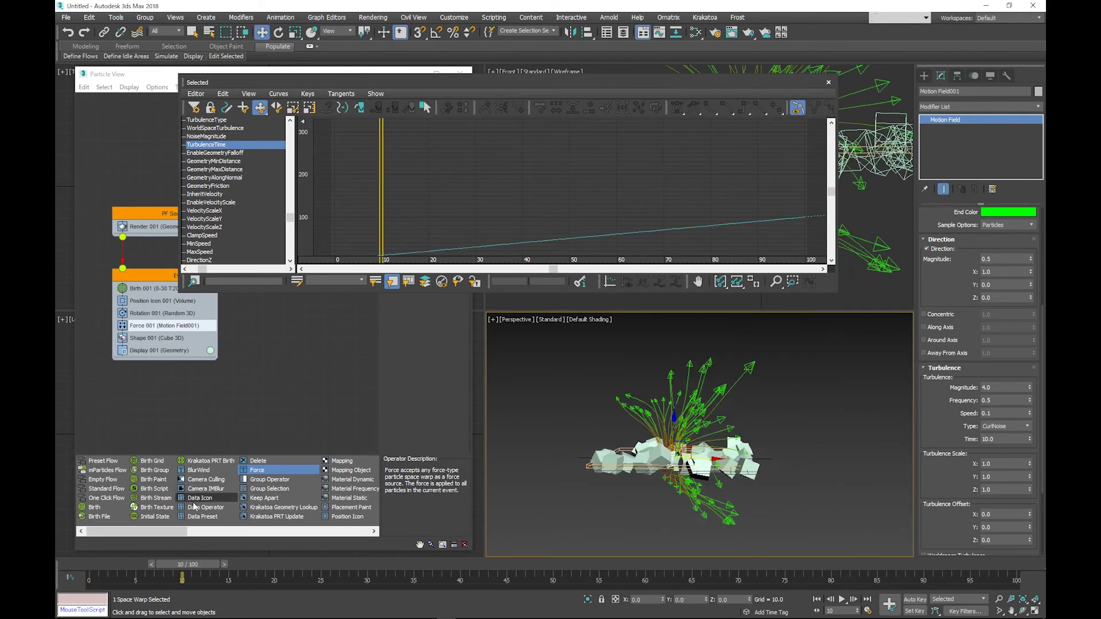
pyautogui.press('/')
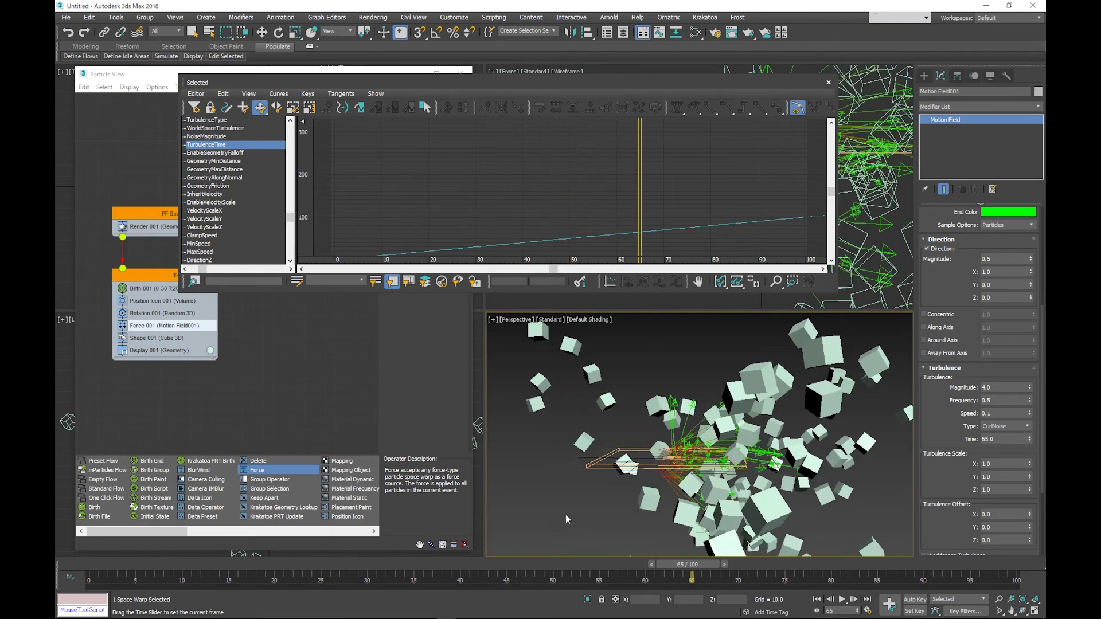
pyautogui.hotkey('ctrl', 'd')
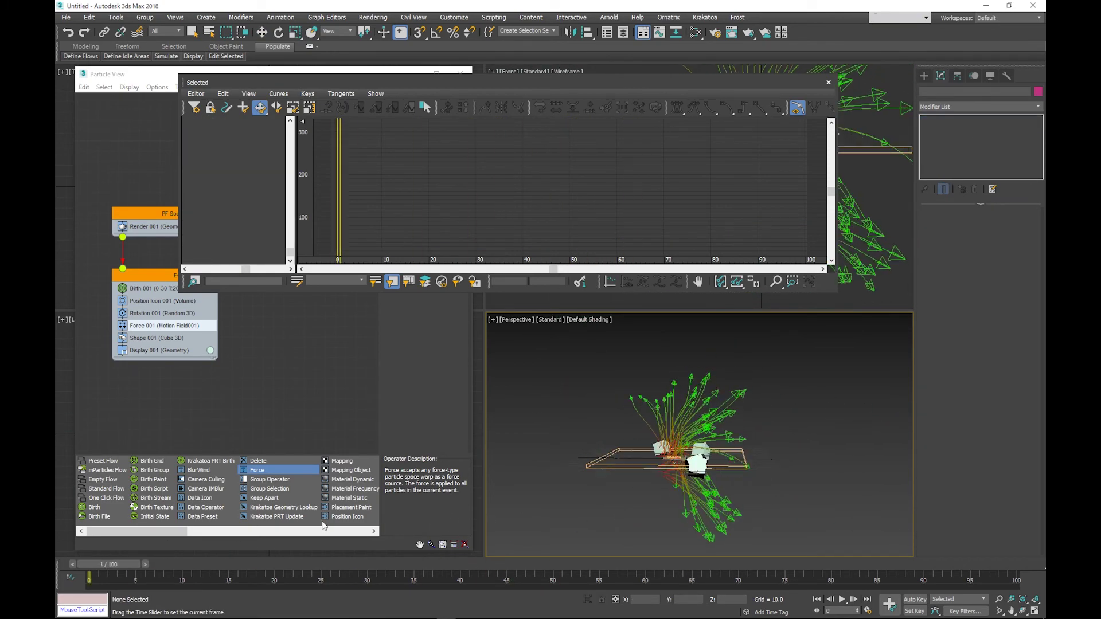